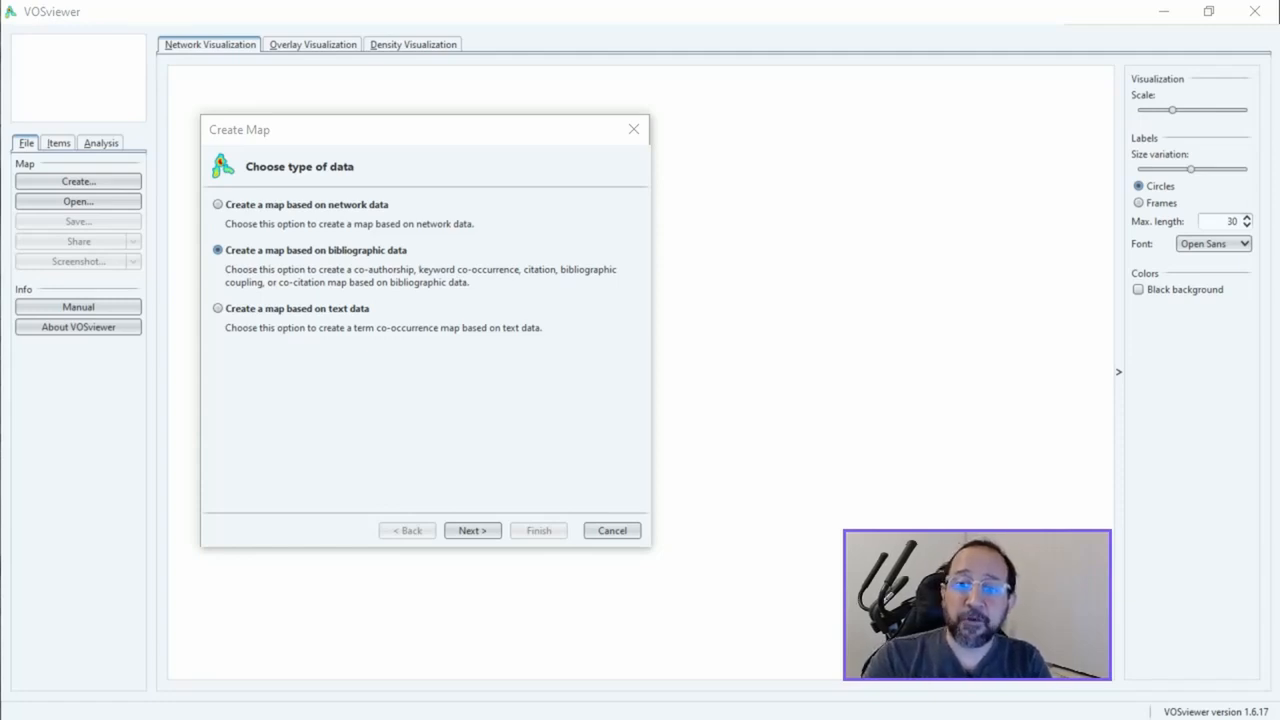
Start a map based on bibliographic data, reading the Scopus database file scopus(1).csv
{"action": "left_click", "coordinate": [472, 530]}
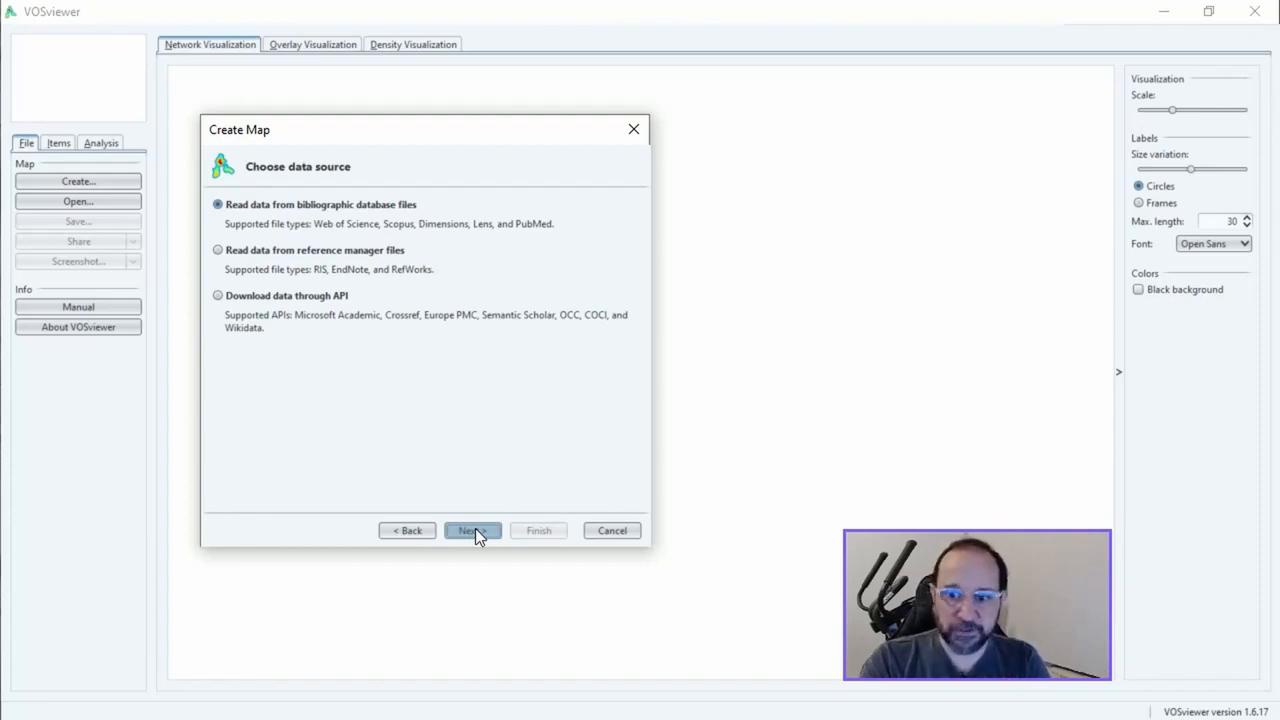
{"action": "left_click", "coordinate": [472, 530]}
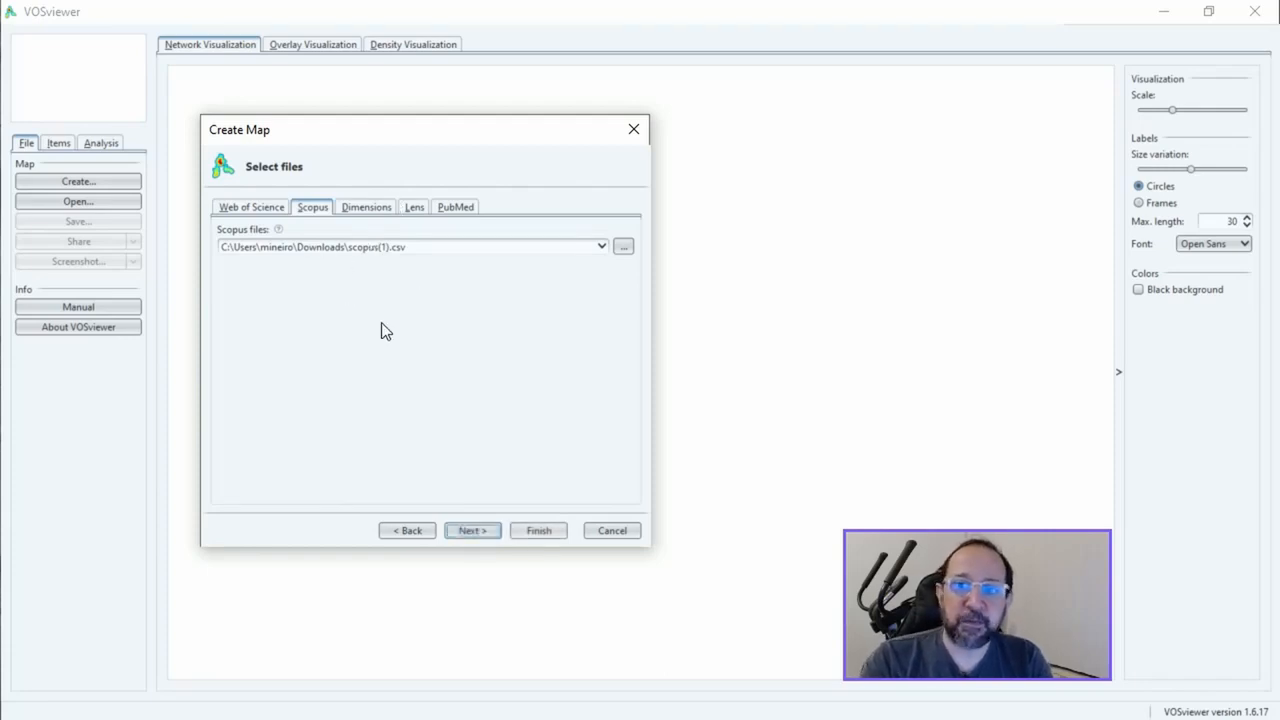
{"action": "left_click", "coordinate": [471, 529]}
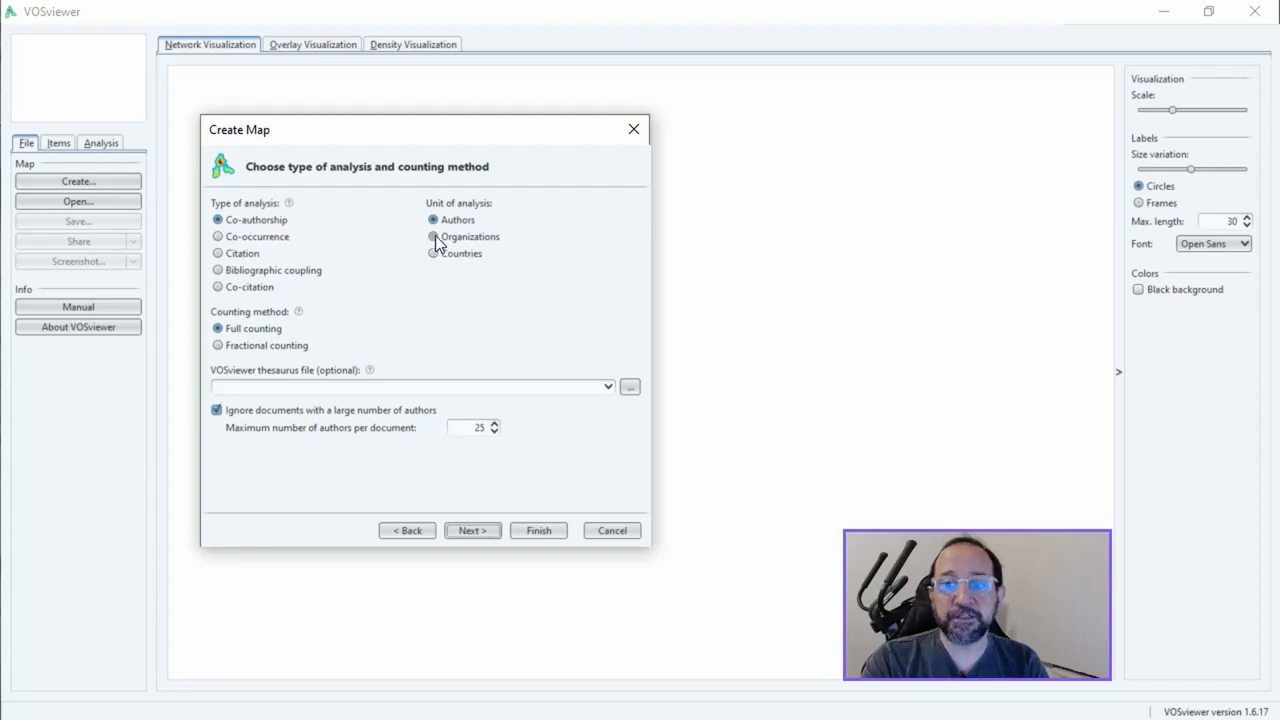
Configure a co-authorship analysis with authors as the unit, and stop ignoring documents with a large number of authors
{"action": "left_click", "coordinate": [434, 237]}
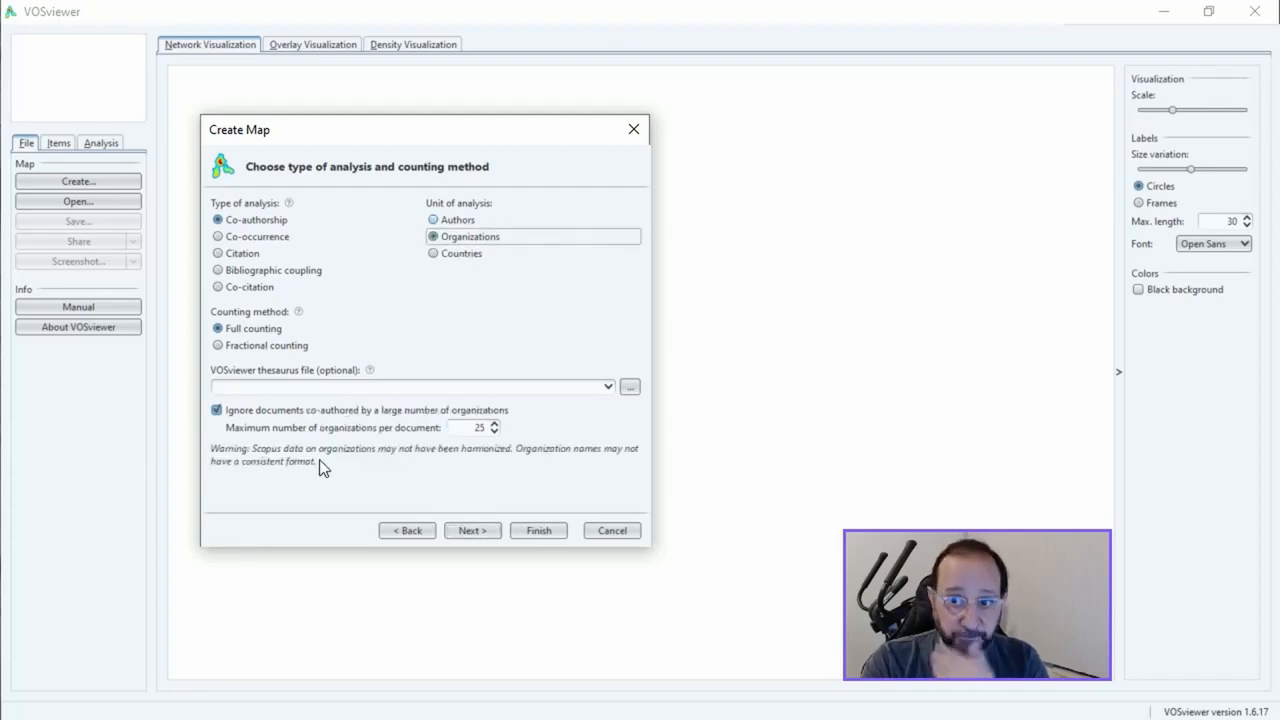
{"action": "left_click", "coordinate": [432, 254]}
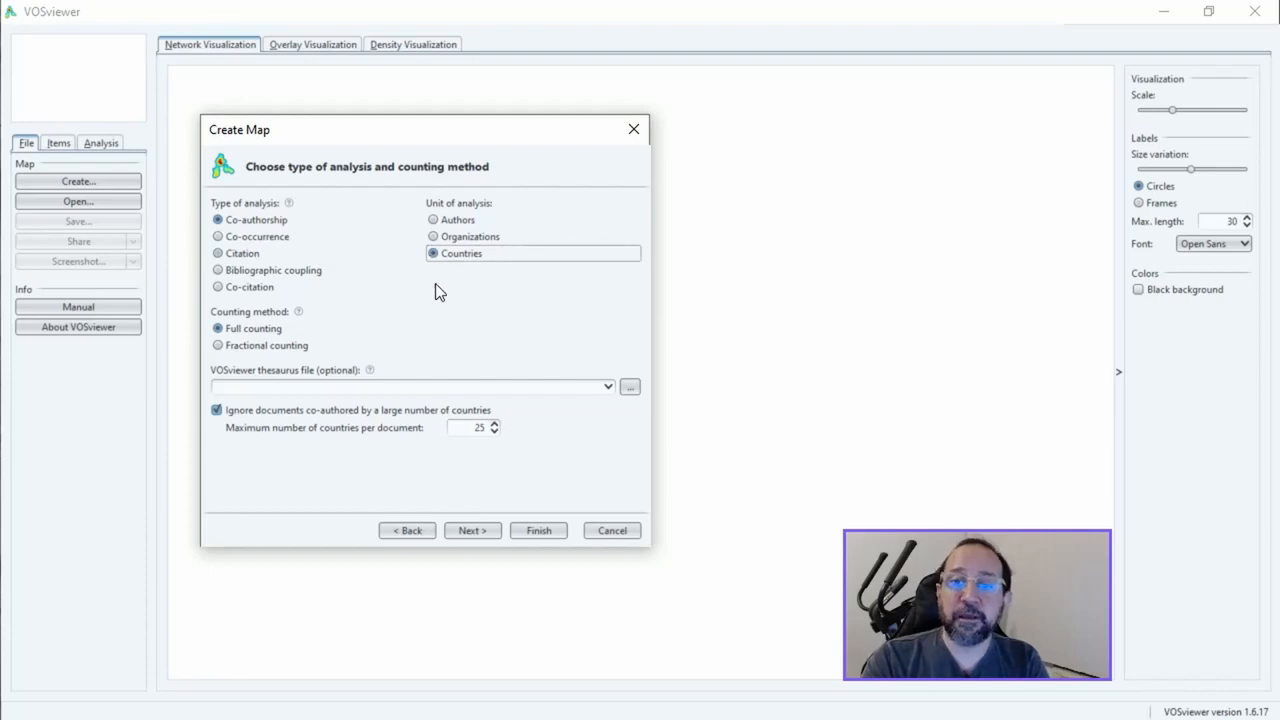
{"action": "left_click", "coordinate": [433, 220]}
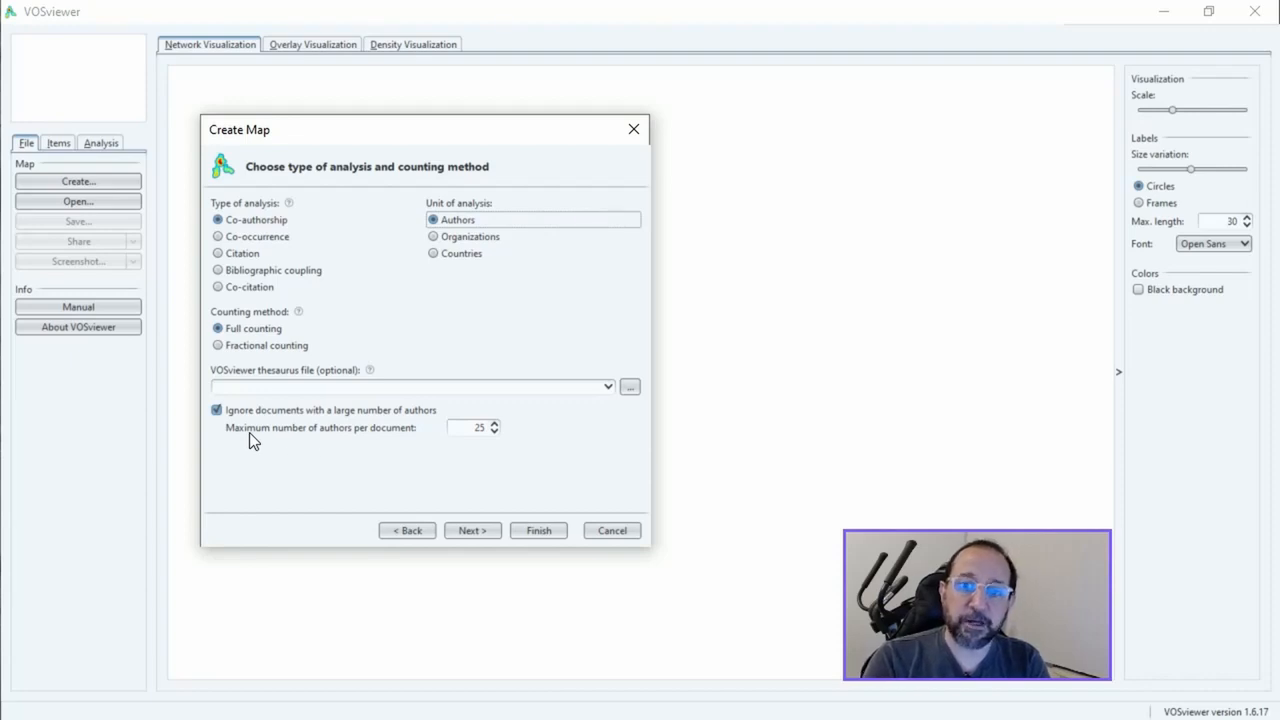
{"action": "left_click", "coordinate": [217, 411]}
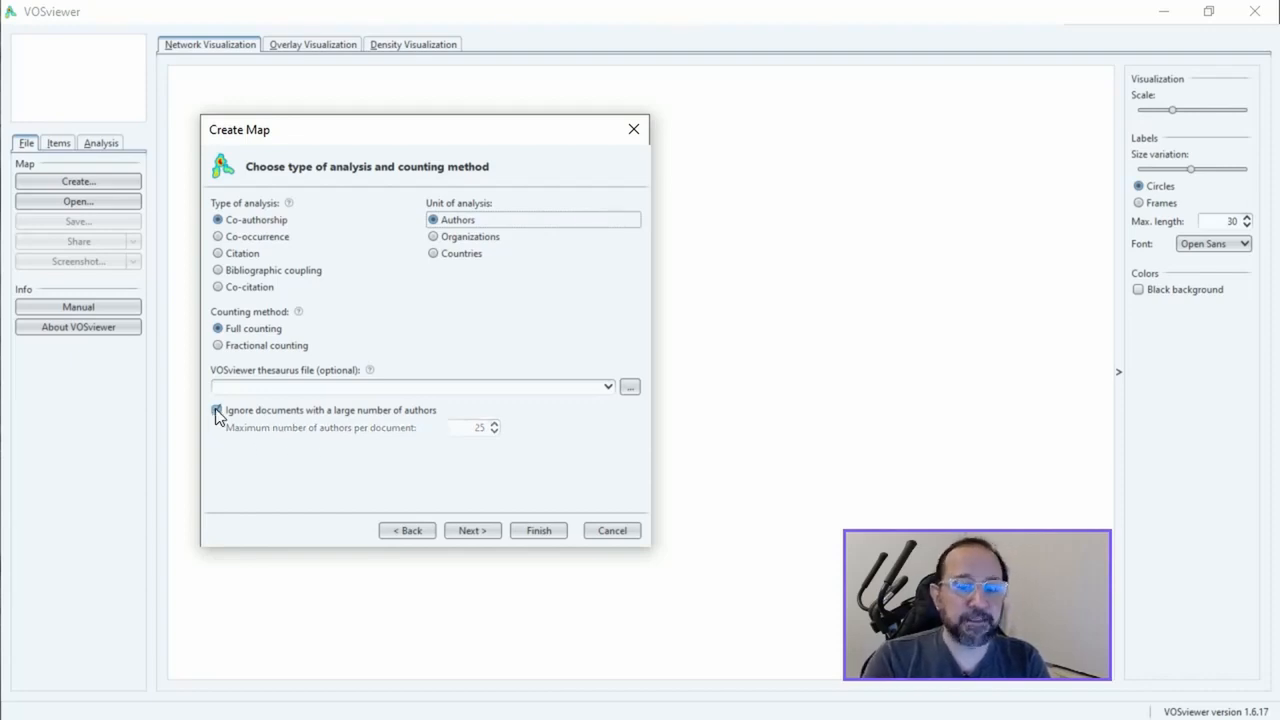
{"action": "left_click", "coordinate": [474, 531]}
Set the minimum number of documents of an author to 1 and the number of authors to be selected to 16077
{"action": "left_click", "coordinate": [460, 210]}
{"action": "left_click", "coordinate": [460, 210]}
{"action": "left_click", "coordinate": [460, 210]}
{"action": "left_click", "coordinate": [460, 210]}
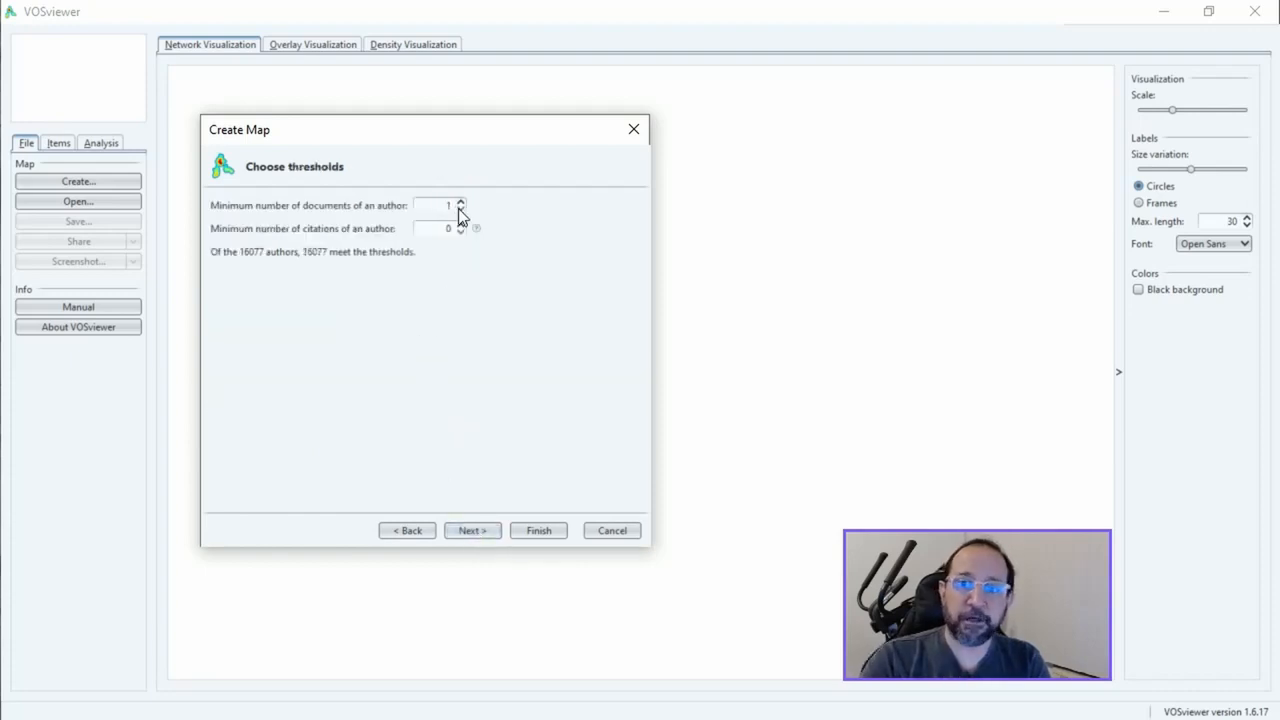
{"action": "left_click", "coordinate": [474, 531]}
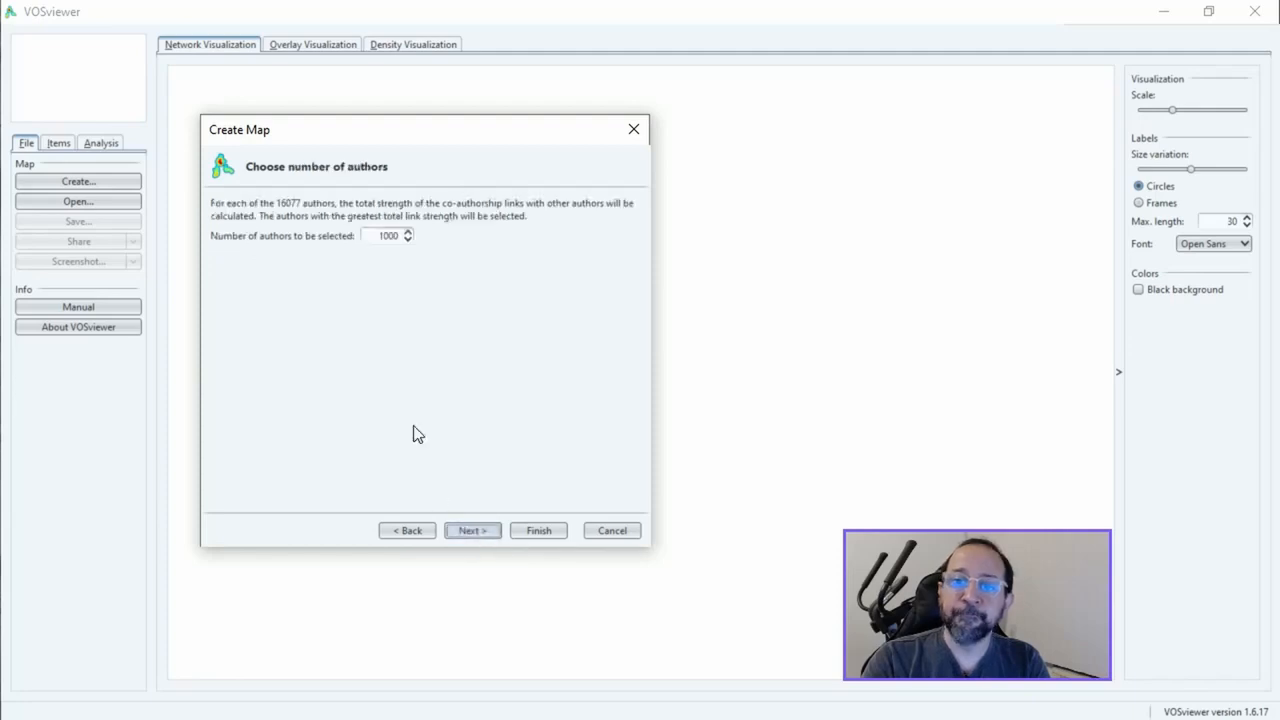
{"action": "left_click_drag", "start_coordinate": [375, 236], "coordinate": [413, 243]}
{"action": "type", "text": "1"}
{"action": "key", "text": "BackSpace"}
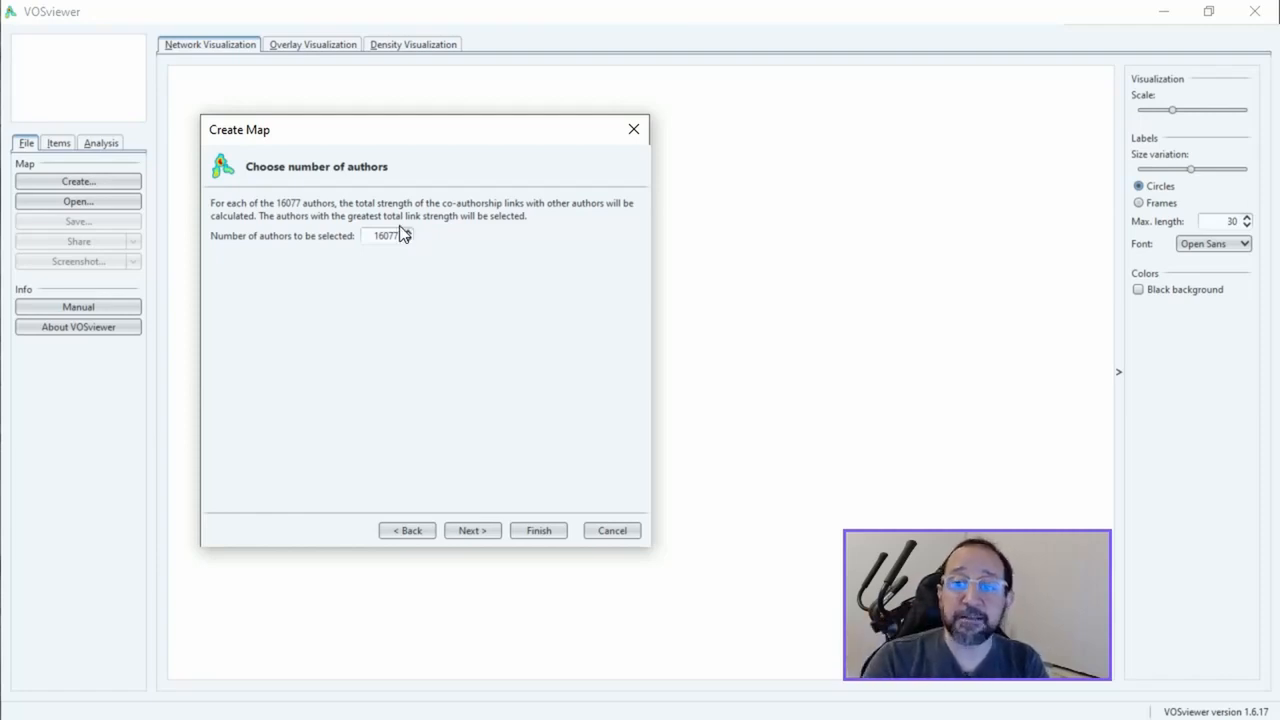
{"action": "left_click", "coordinate": [471, 531]}
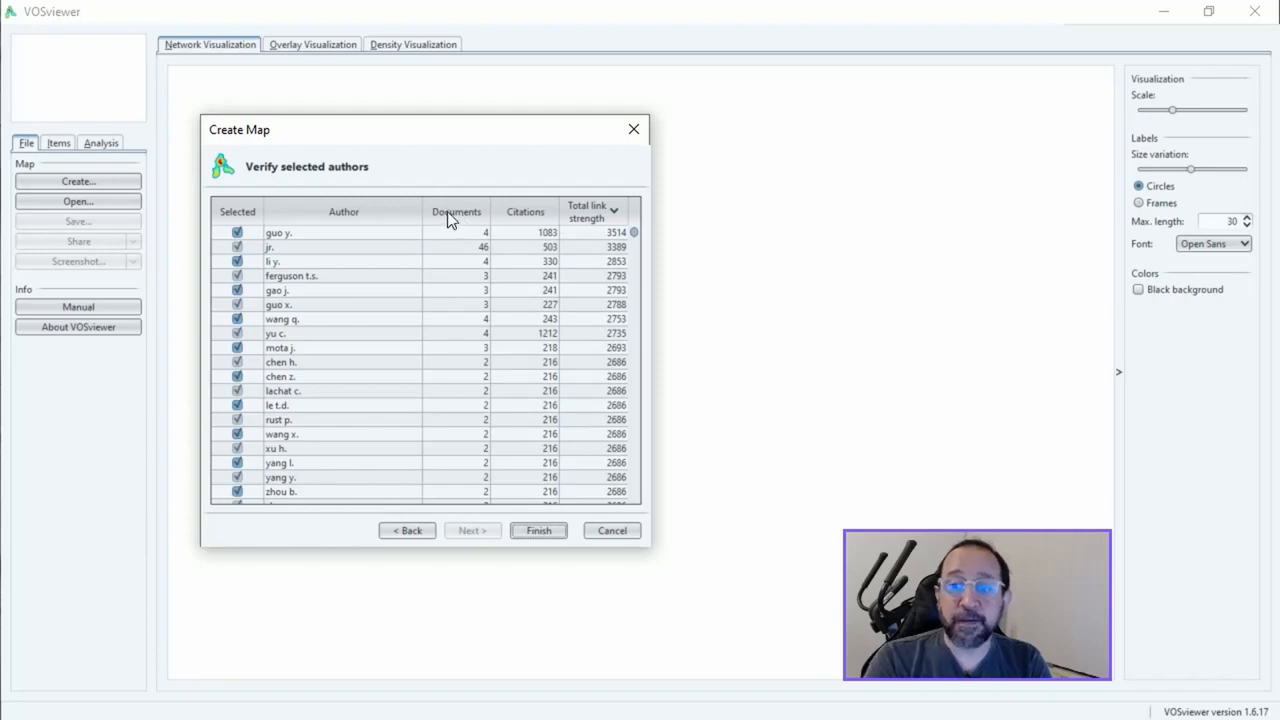
Sort the author list by number of documents in descending order and exclude the "jr." entry from the selection
{"action": "left_click", "coordinate": [526, 212]}
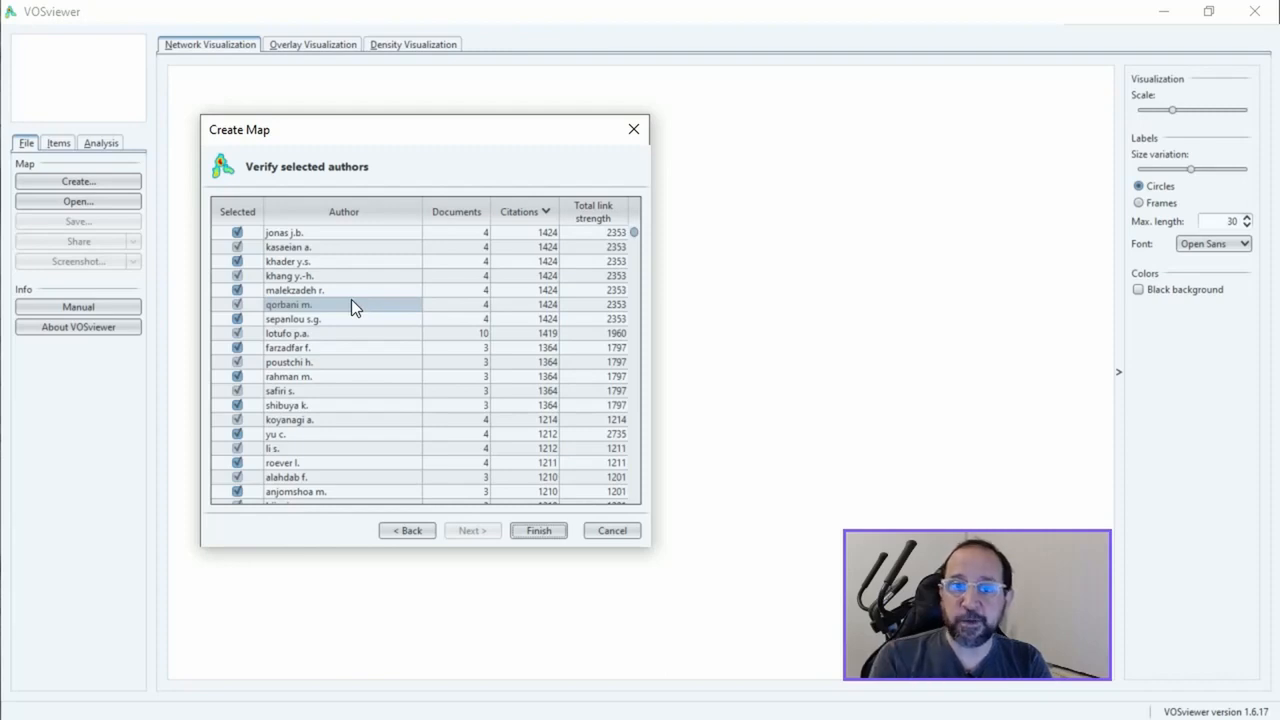
{"action": "left_click", "coordinate": [455, 218]}
{"action": "left_click", "coordinate": [457, 212]}
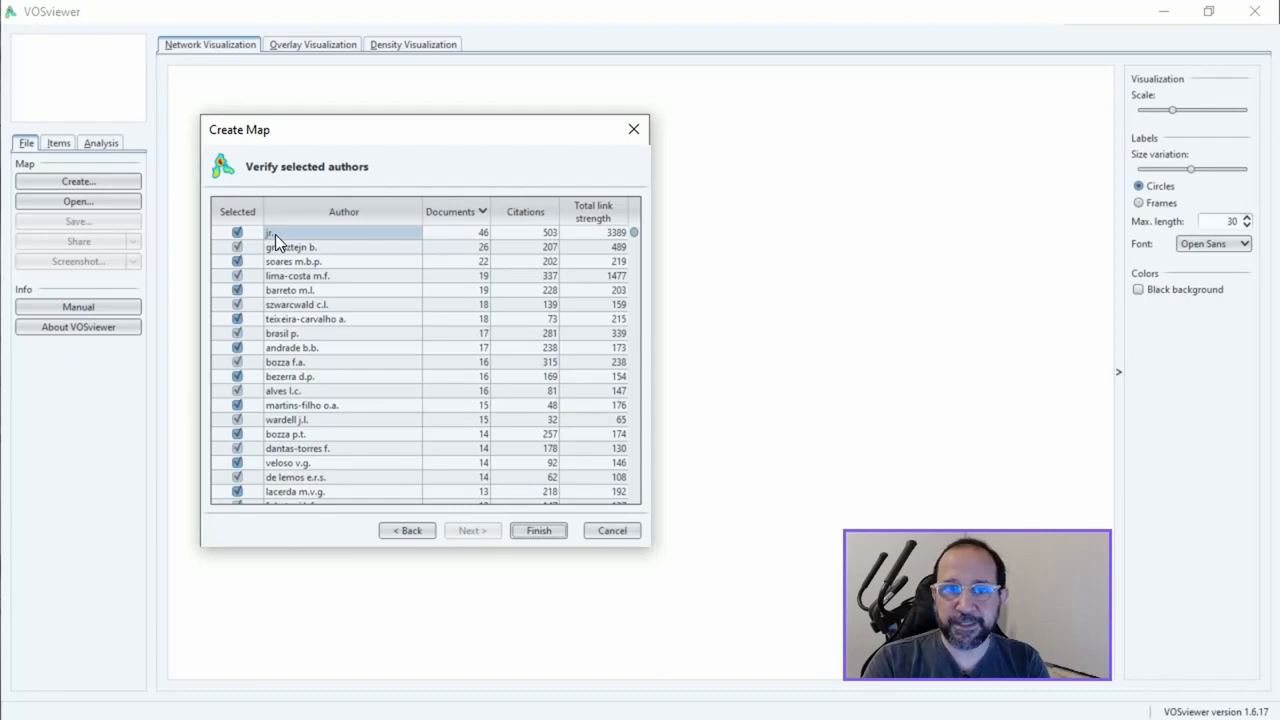
{"action": "left_click", "coordinate": [237, 233]}
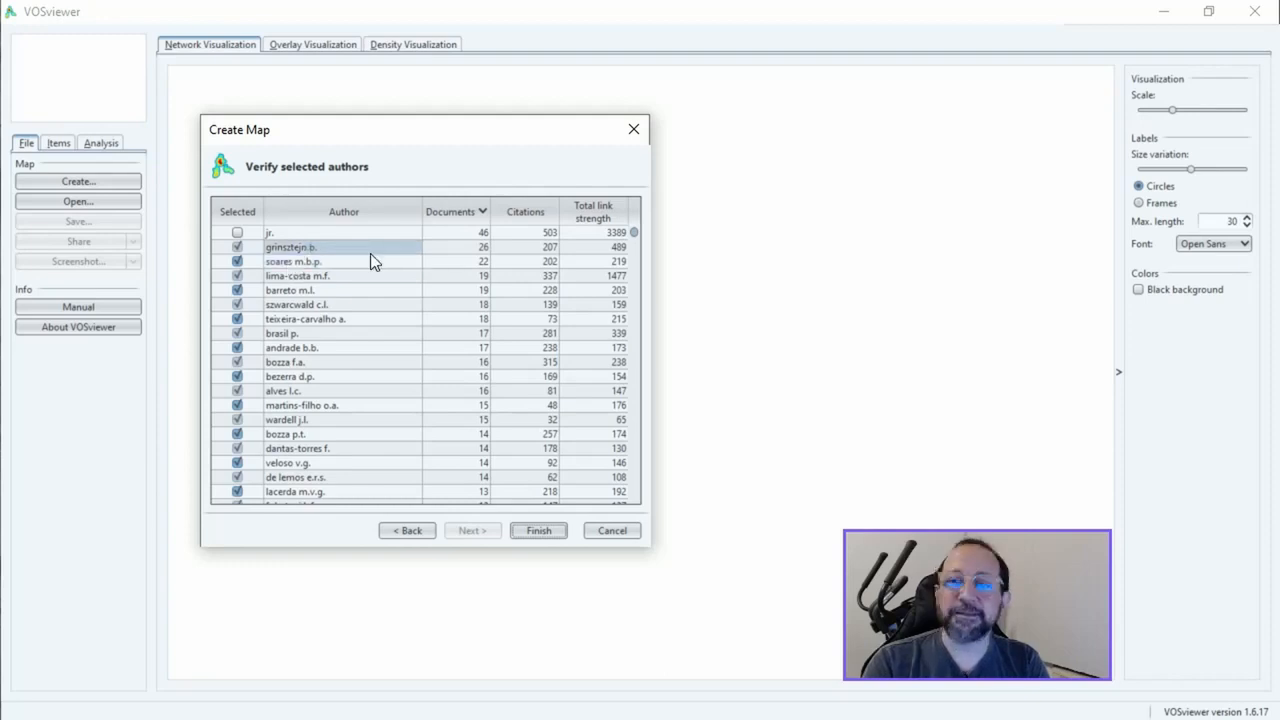
{"action": "scroll", "coordinate": [382, 348], "scroll_direction": "down", "scroll_amount": 20}
{"action": "scroll", "coordinate": [382, 348], "scroll_direction": "down", "scroll_amount": 15}
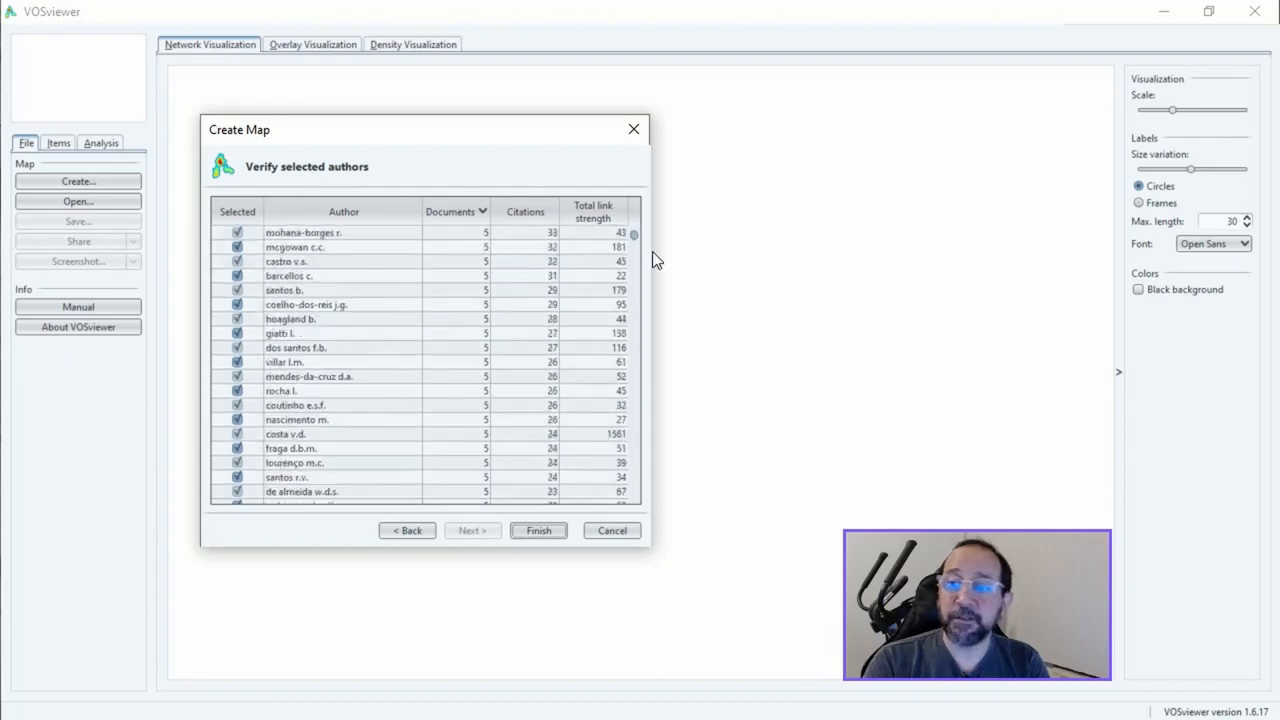
{"action": "left_click_drag", "start_coordinate": [633, 234], "coordinate": [654, 205]}
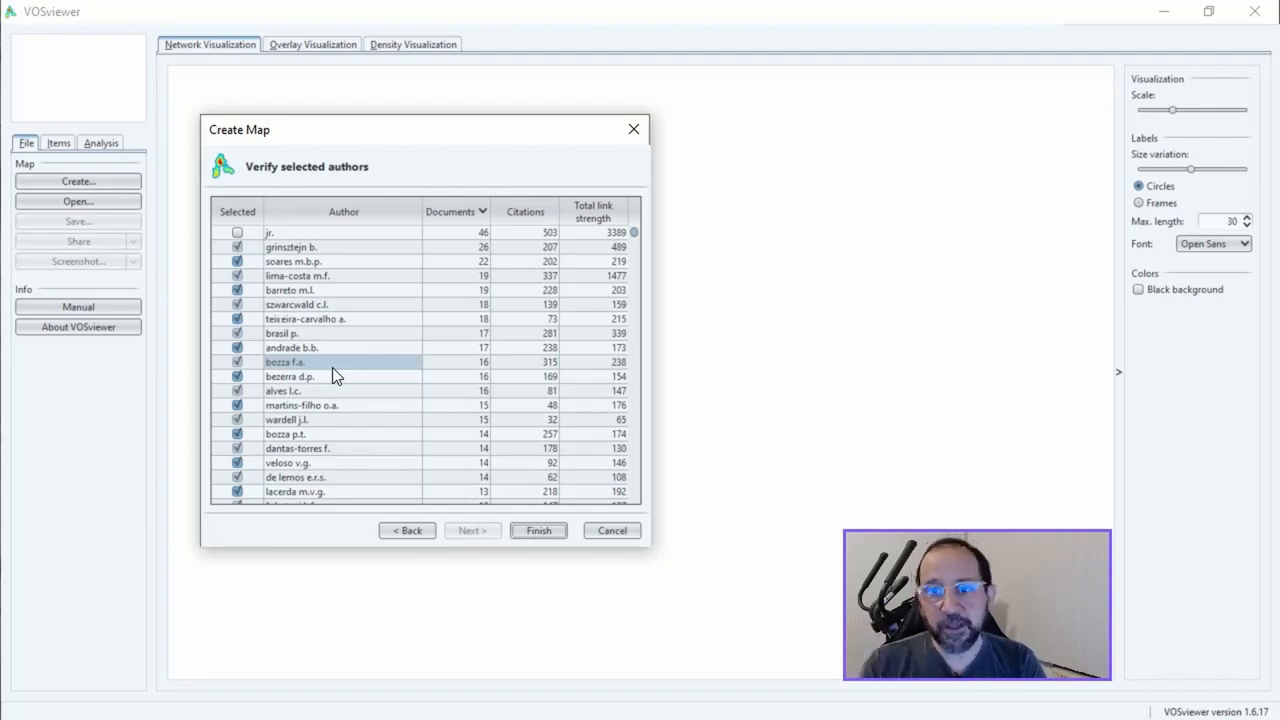
Export the selected authors to production.txt, replacing the existing file
{"action": "right_click", "coordinate": [387, 301]}
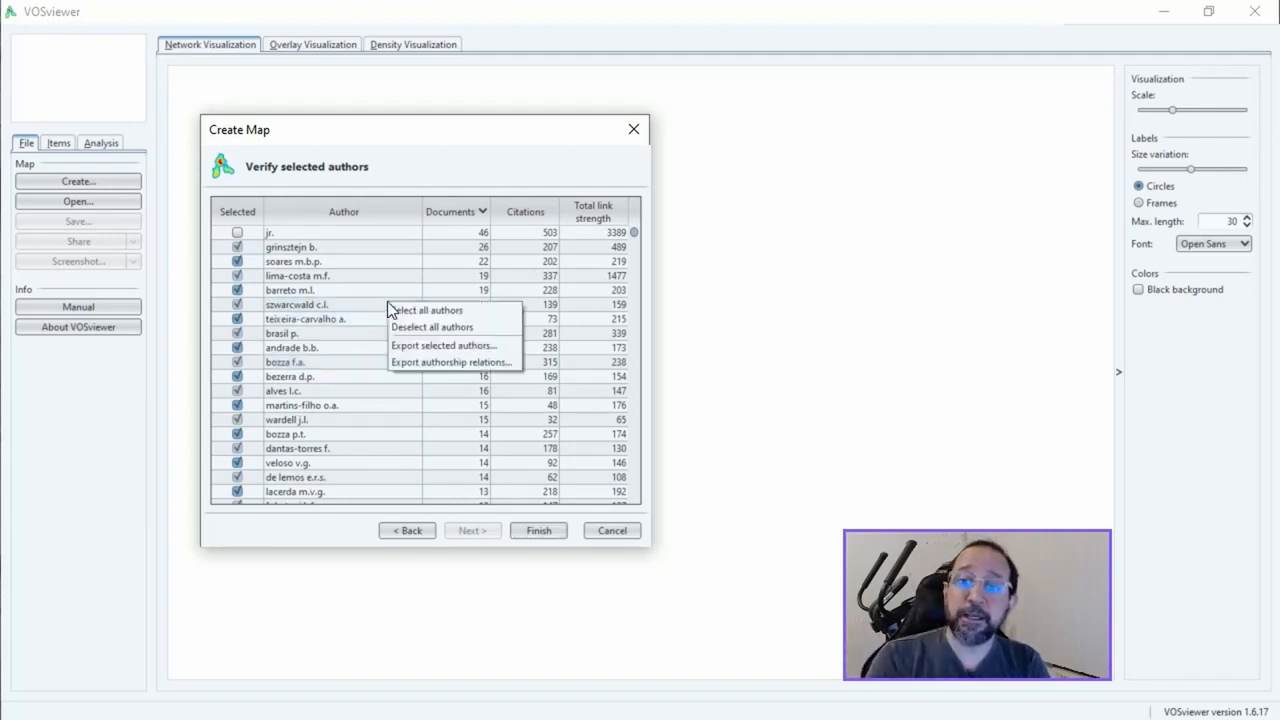
{"action": "left_click", "coordinate": [424, 345]}
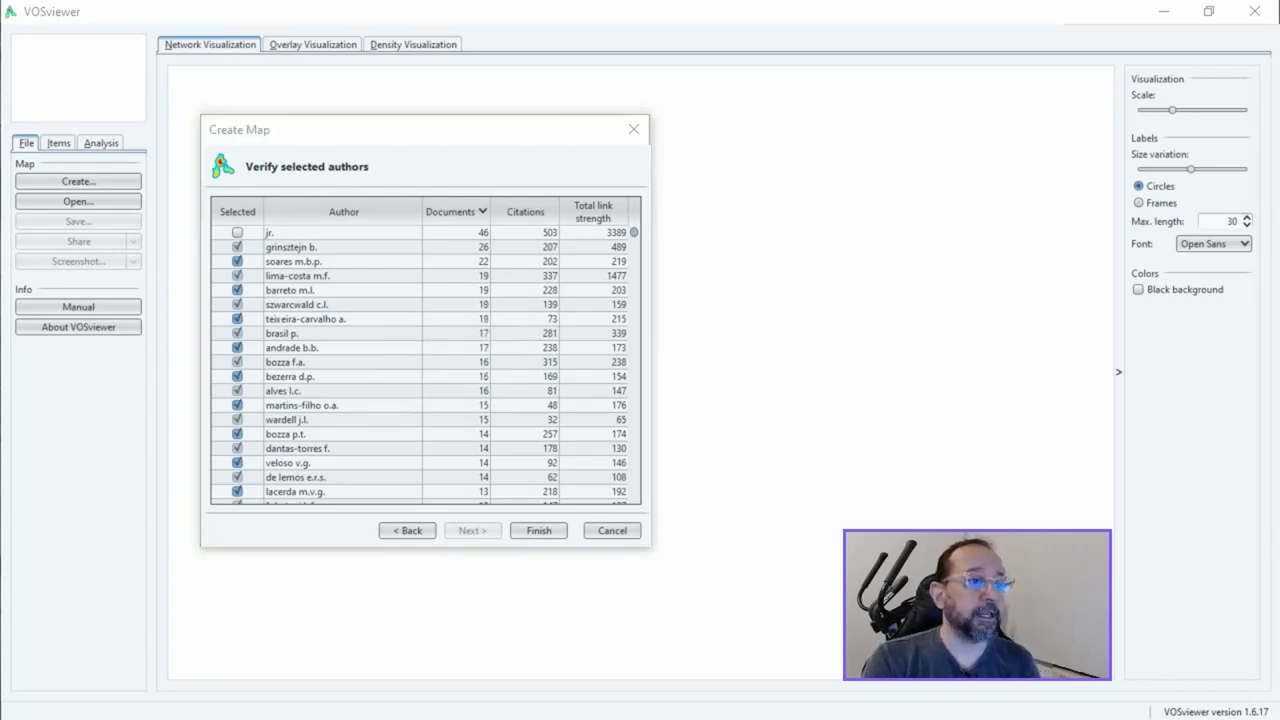
{"action": "key", "text": "Return"}
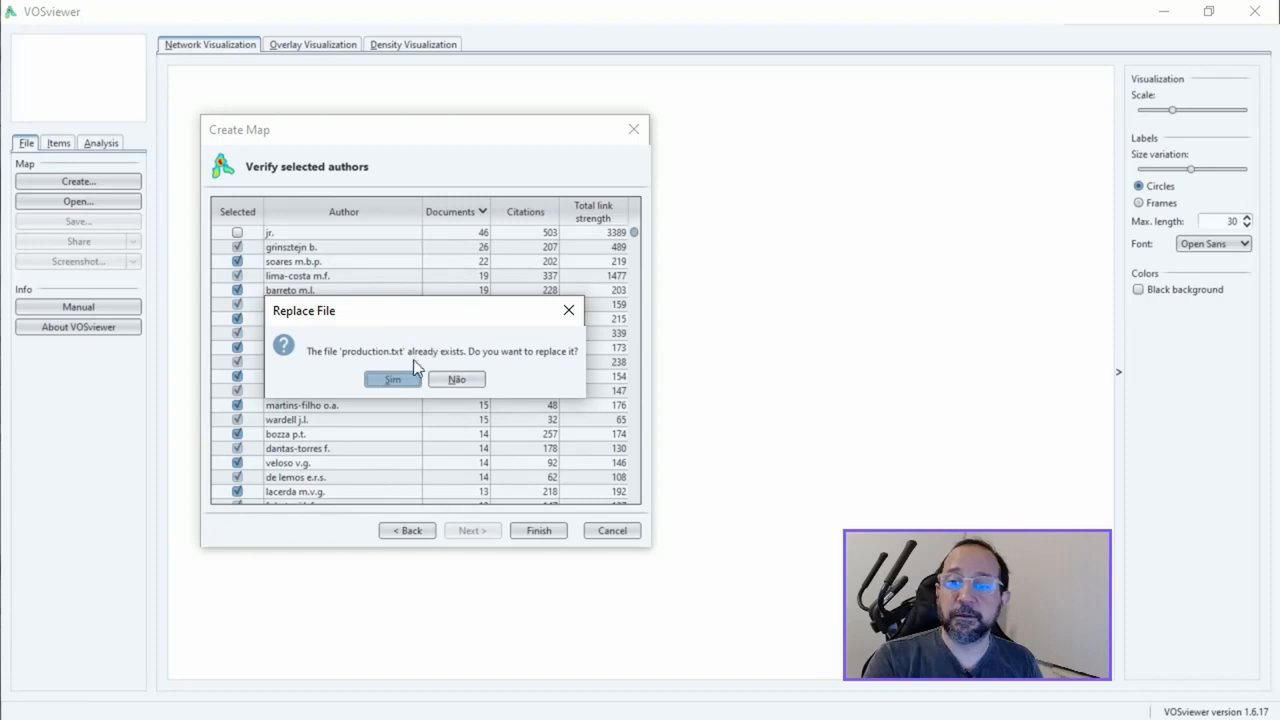
{"action": "left_click", "coordinate": [398, 381]}
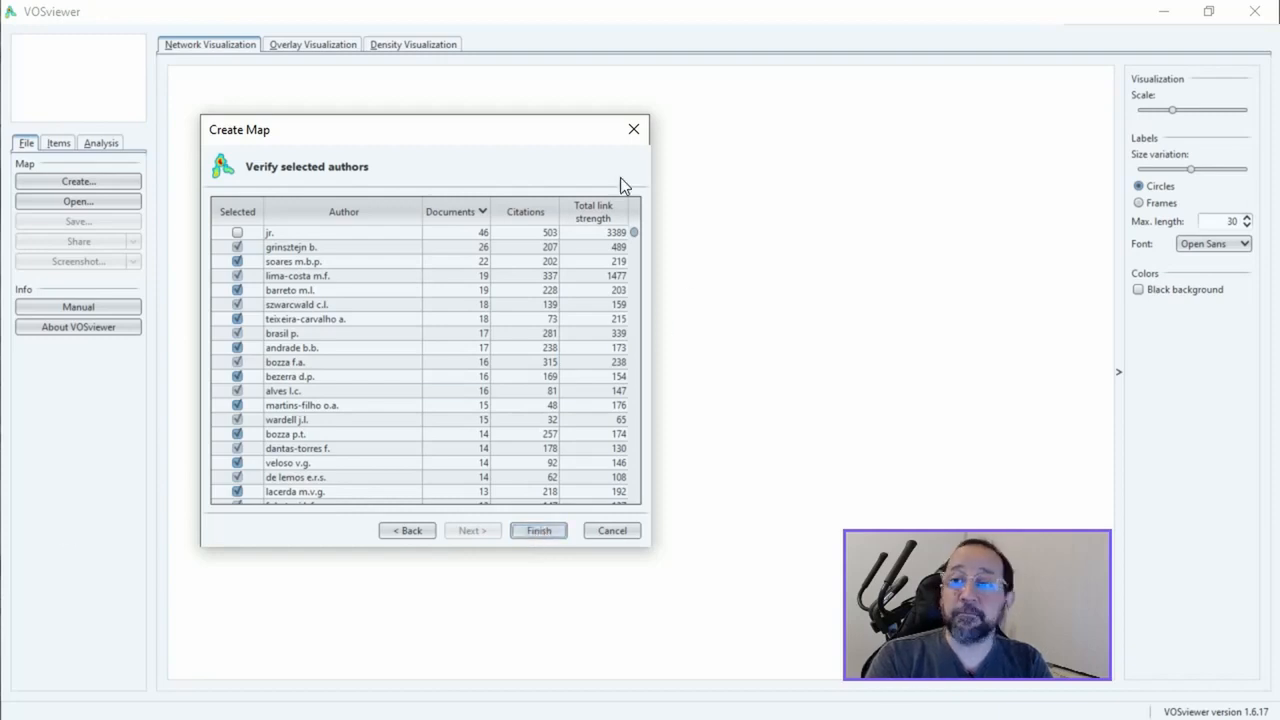
Return to the map setup stage for choosing the type of analysis and counting method
{"action": "left_click", "coordinate": [408, 530]}
{"action": "left_click", "coordinate": [411, 531]}
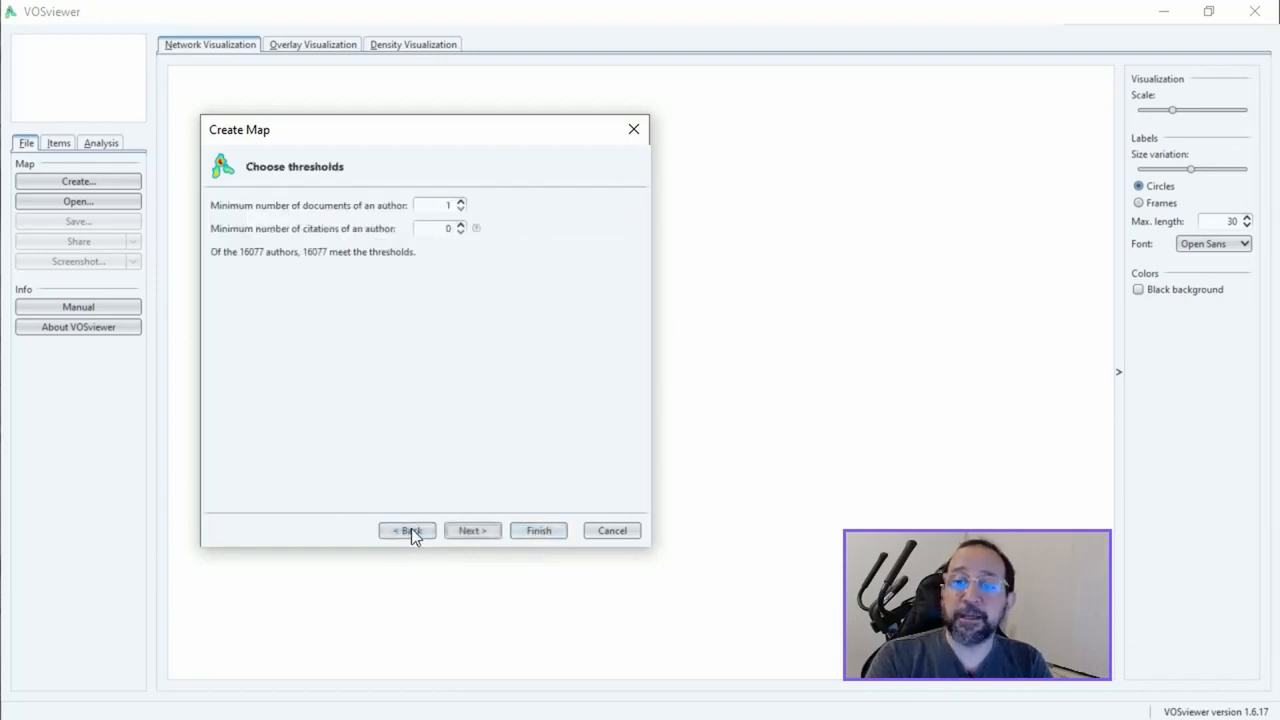
{"action": "left_click", "coordinate": [411, 531]}
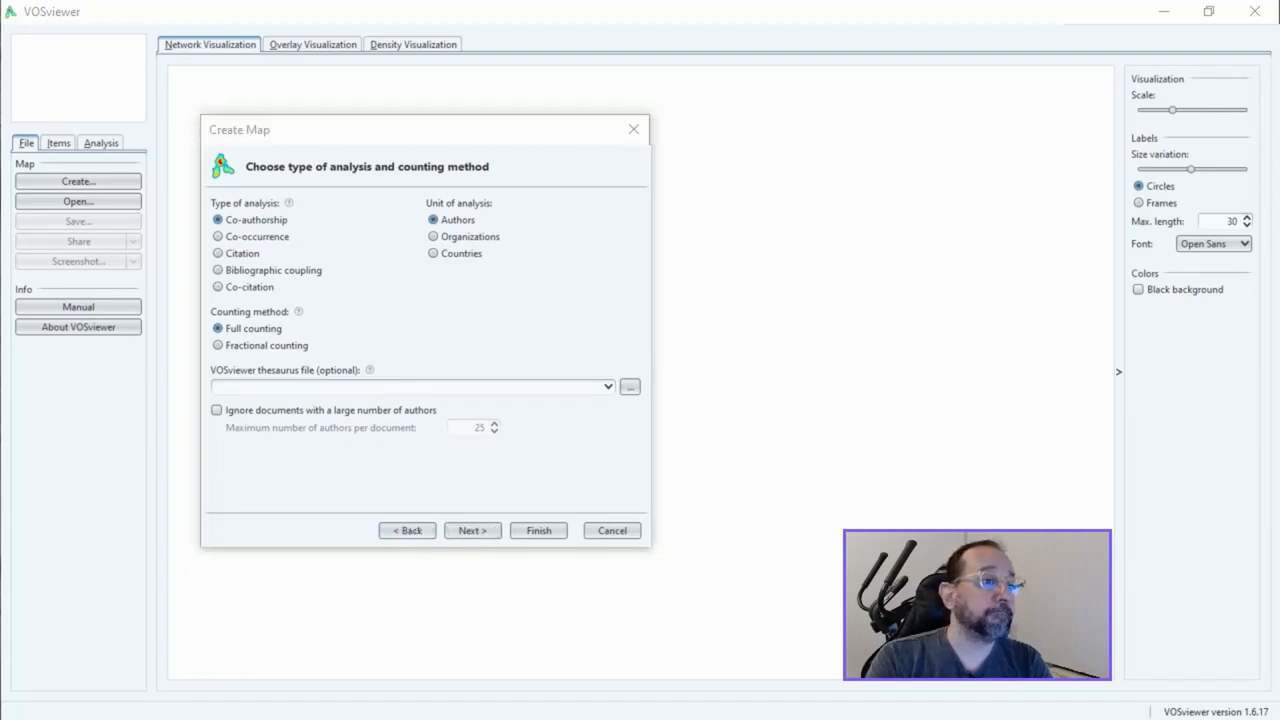
Switch to production.txt in Notepad++ and copy its entire content
{"action": "key", "text": "alt+Tab"}
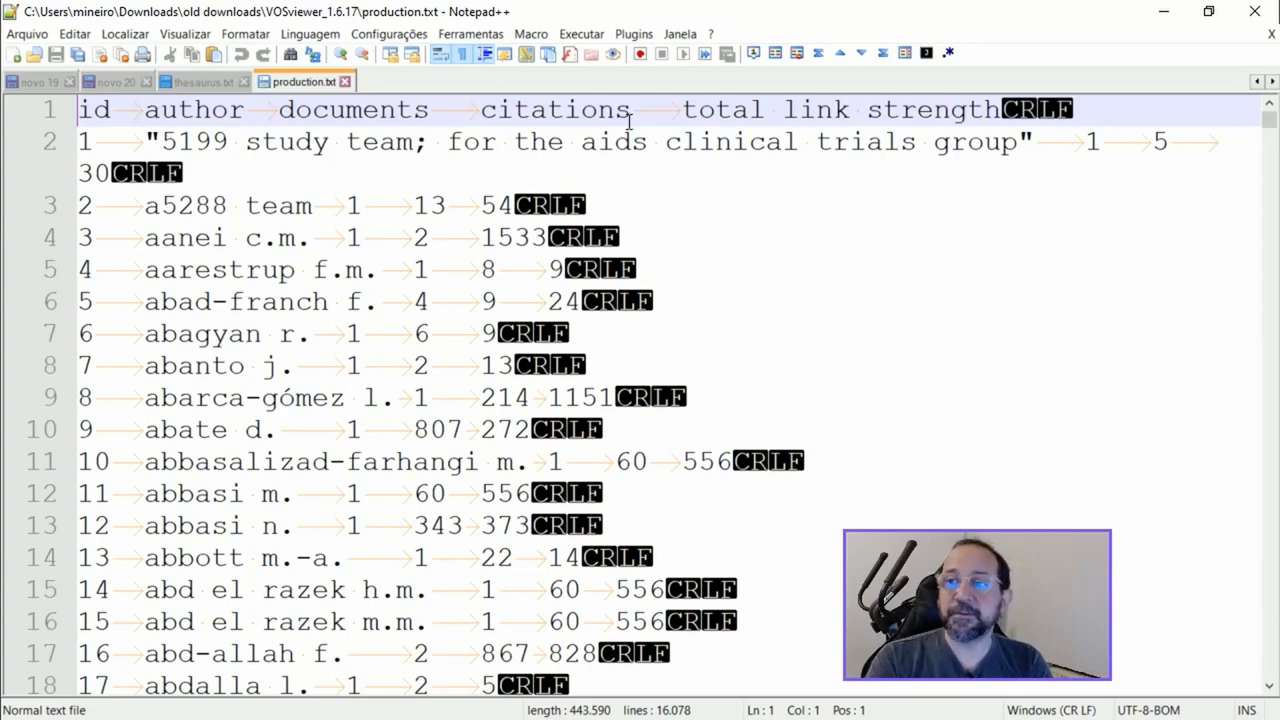
{"action": "left_click", "coordinate": [299, 366]}
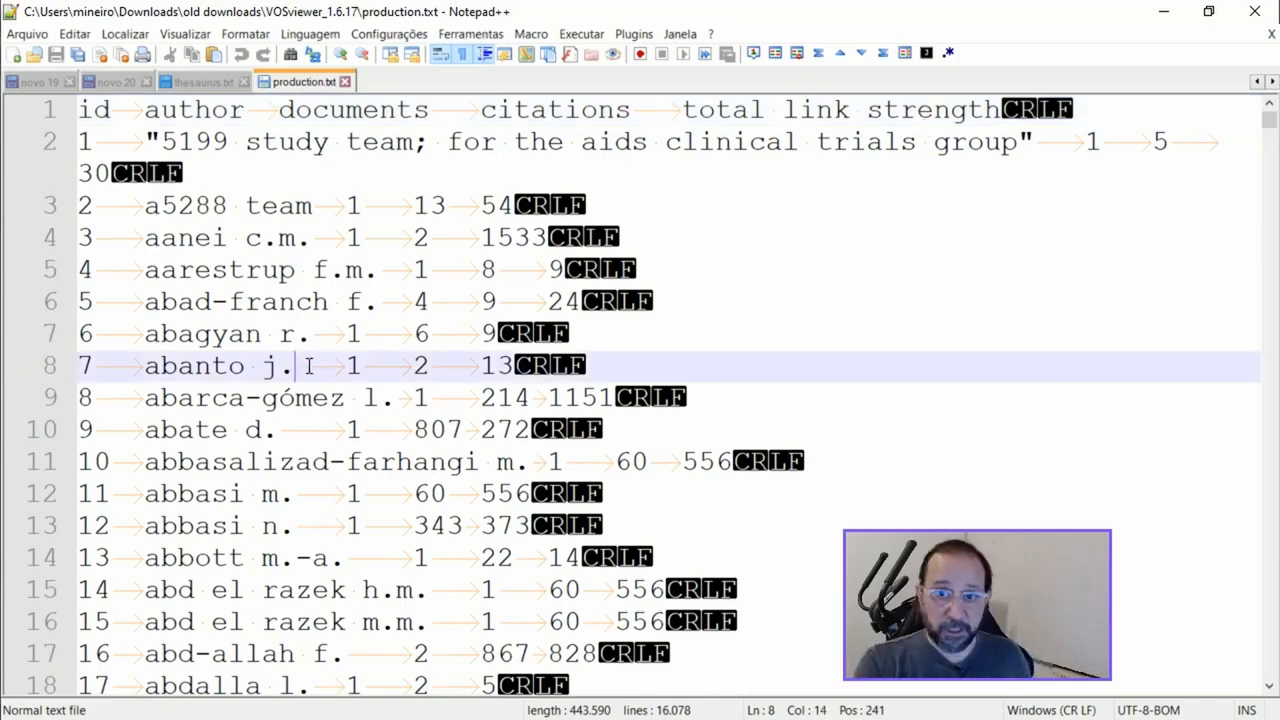
{"action": "key", "text": "ctrl+a"}
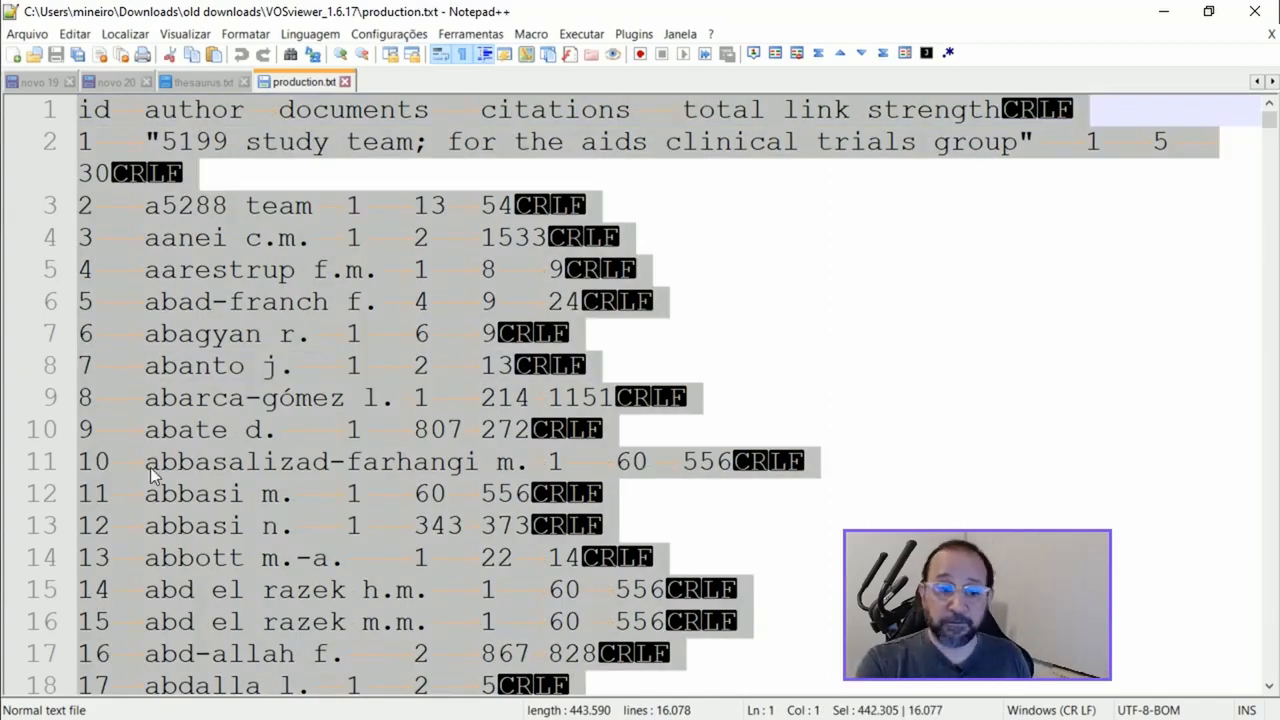
Switch to a blank Excel workbook, maximize it and paste the copied author data starting at cell A1
{"action": "key", "text": "alt+Tab"}
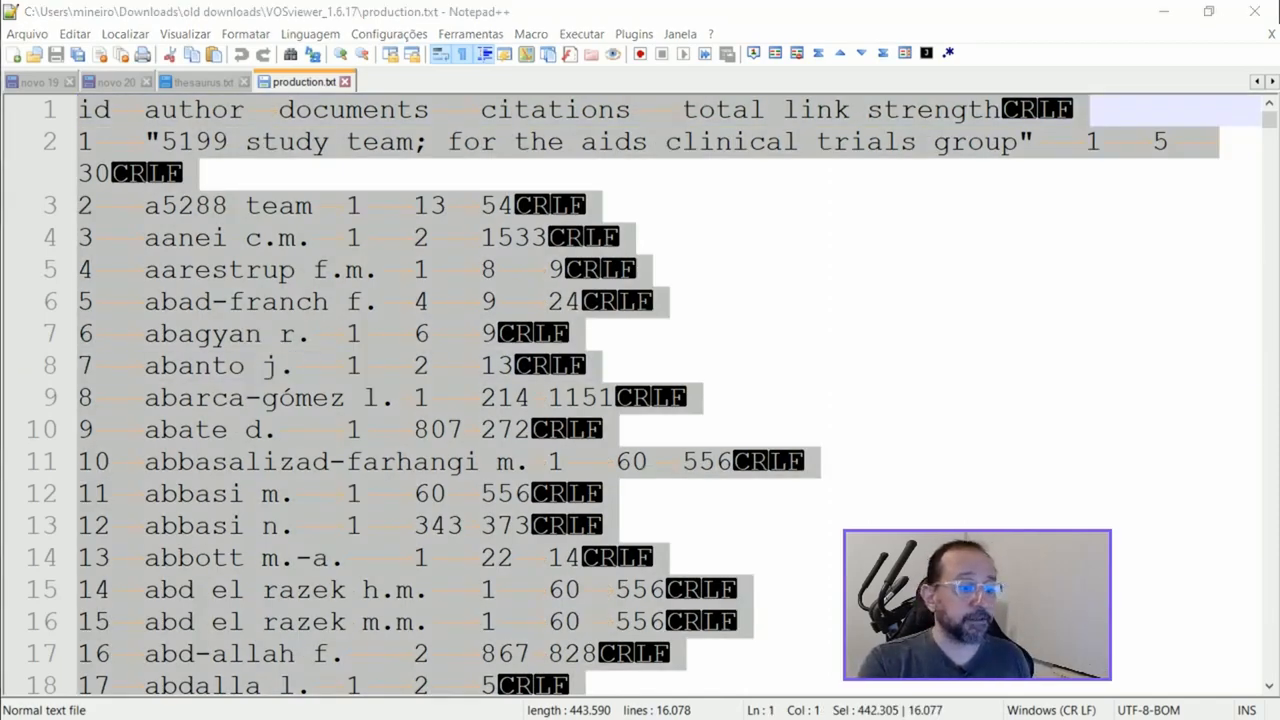
{"action": "left_click_drag", "start_coordinate": [2, 560], "coordinate": [842, 102]}
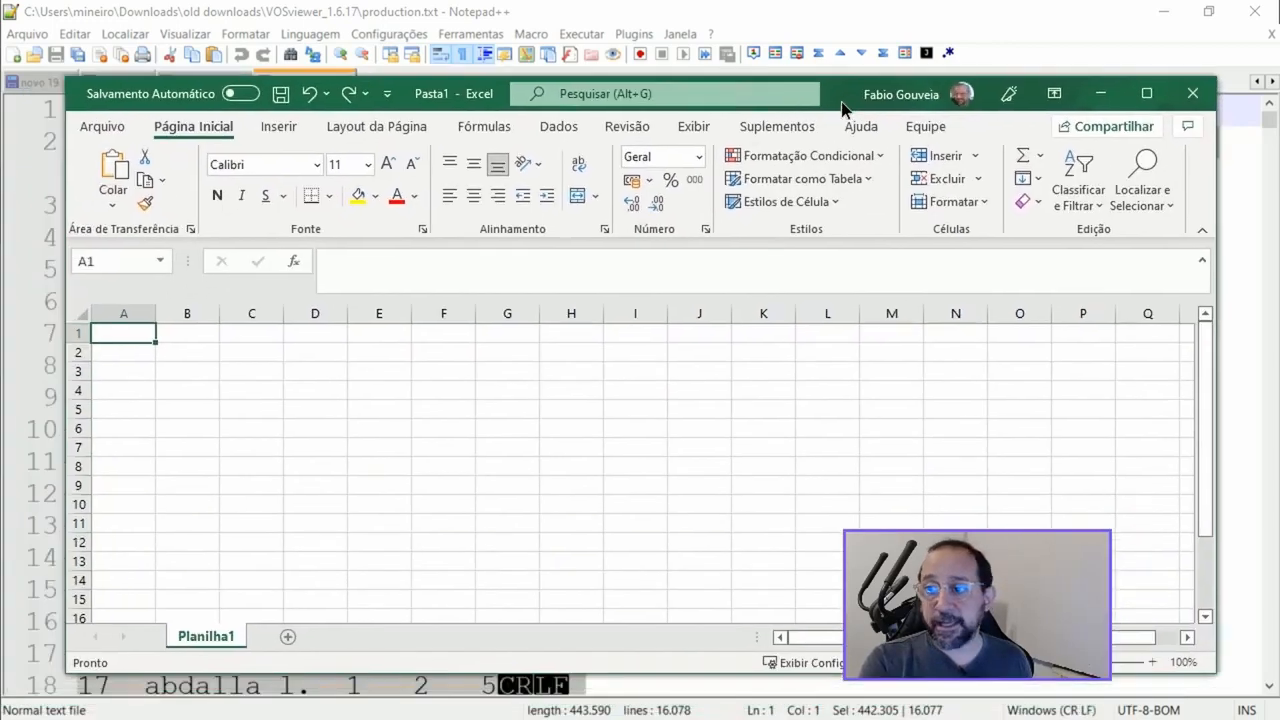
{"action": "left_click", "coordinate": [1147, 94]}
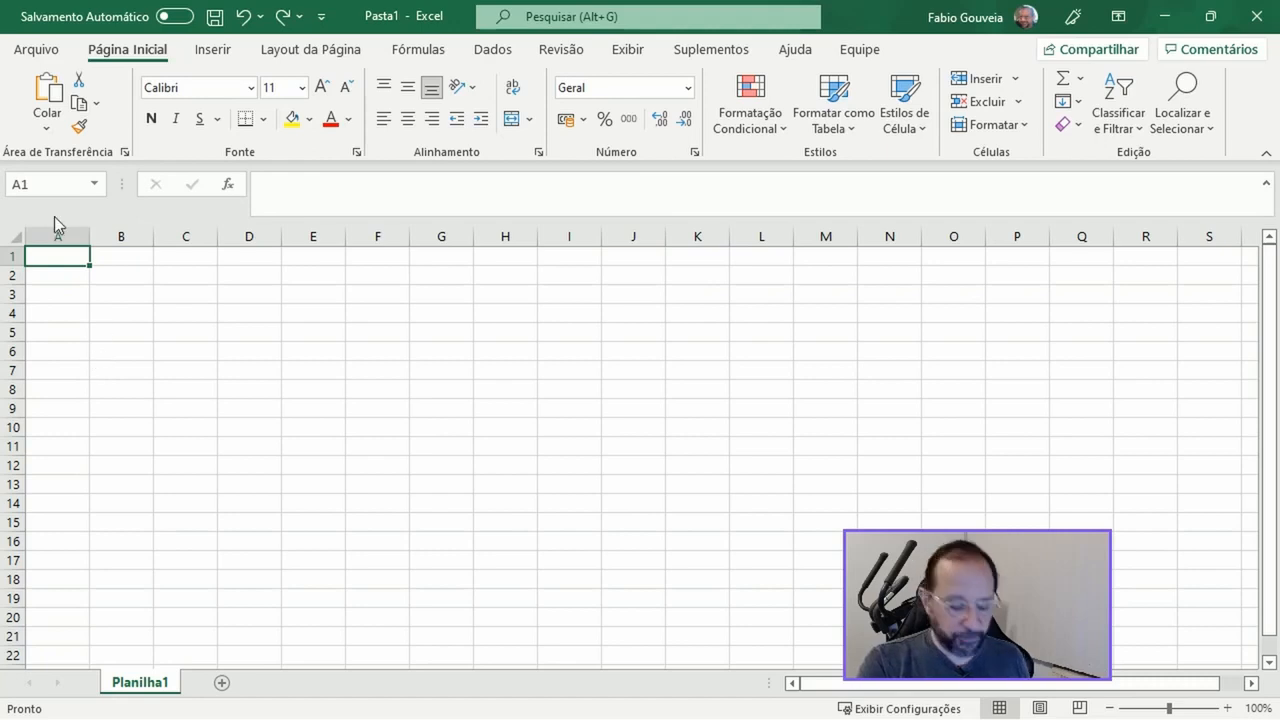
{"action": "key", "text": "ctrl+v"}
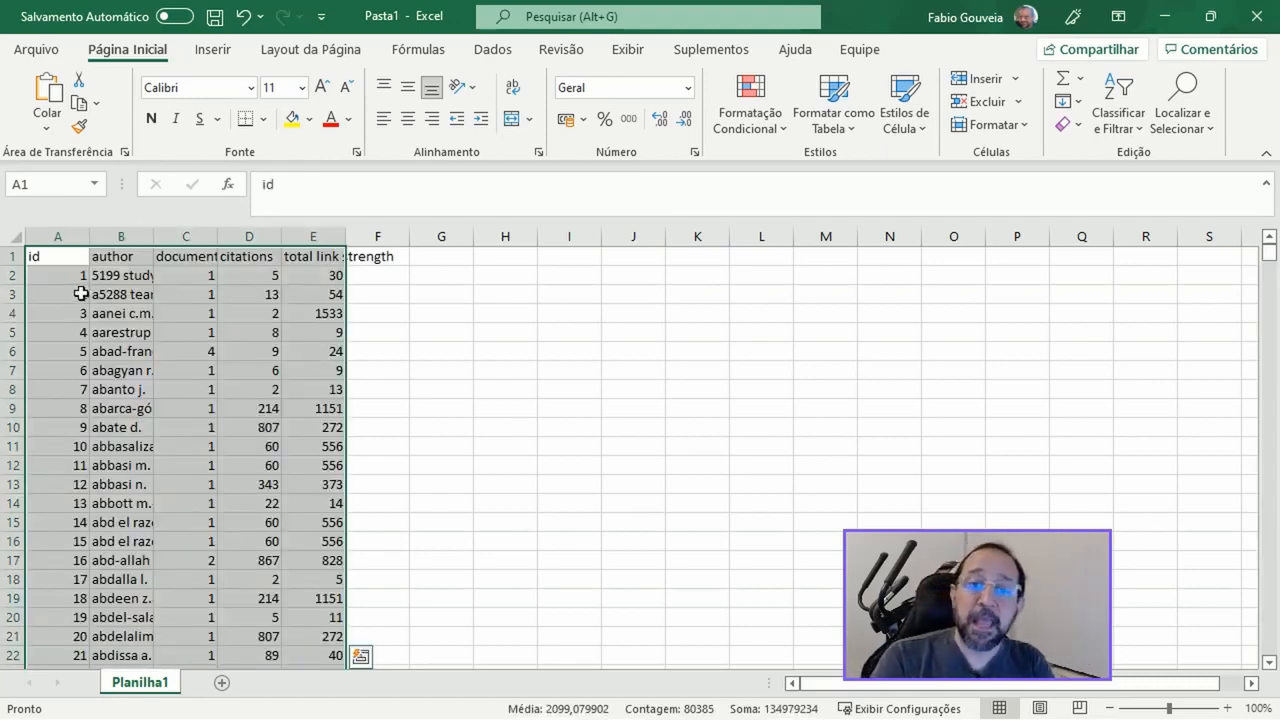
Sort the pasted author table by the documents column from largest to smallest
{"action": "left_click", "coordinate": [1118, 120]}
{"action": "left_click", "coordinate": [1120, 213]}
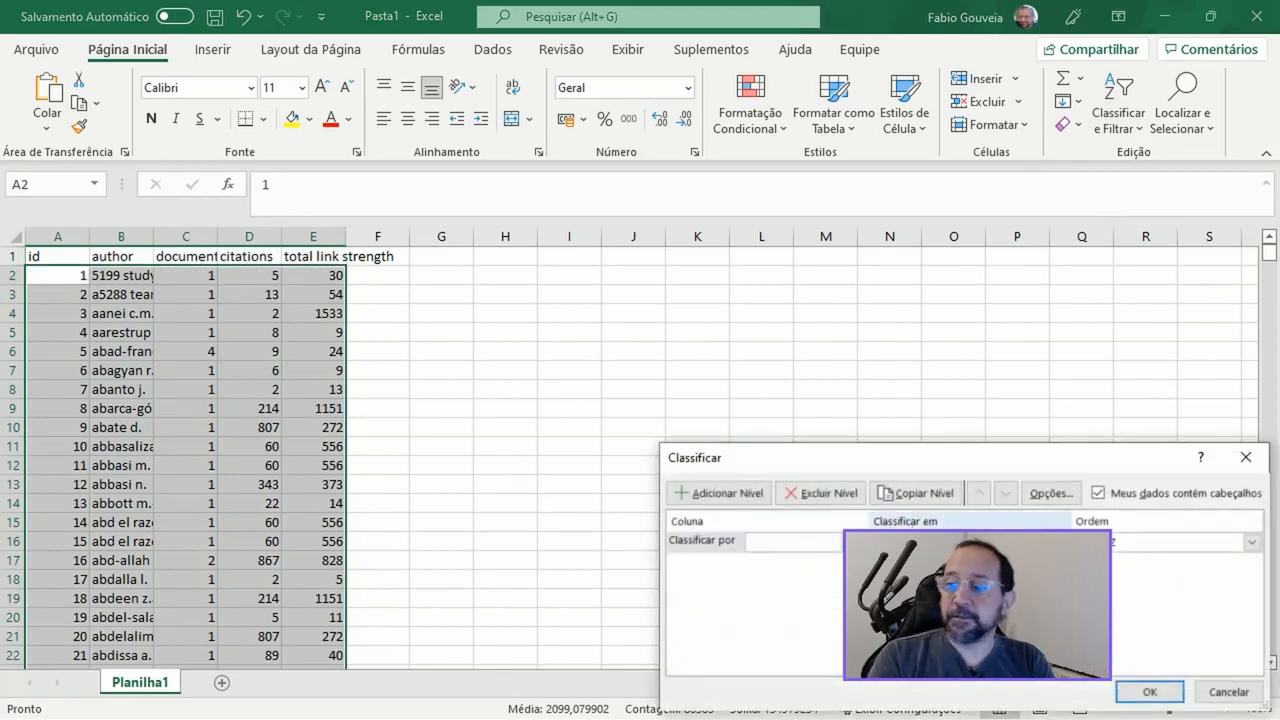
{"action": "left_click", "coordinate": [860, 541]}
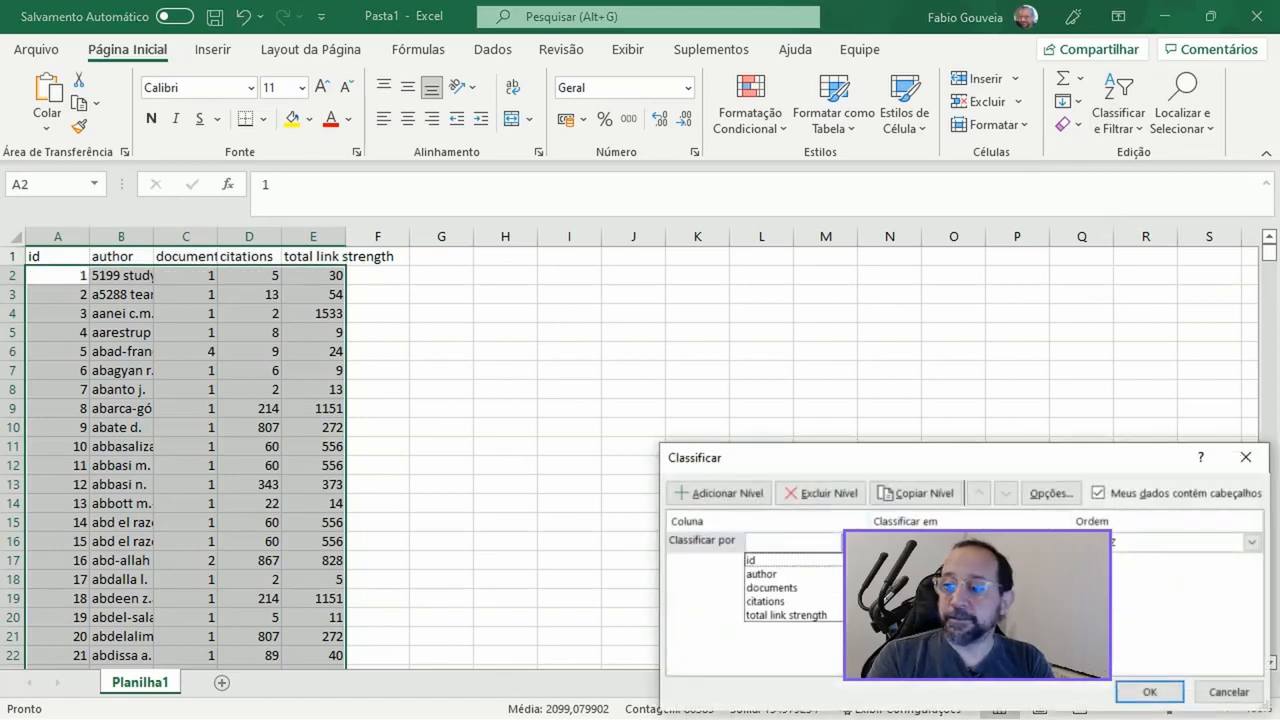
{"action": "left_click", "coordinate": [805, 588]}
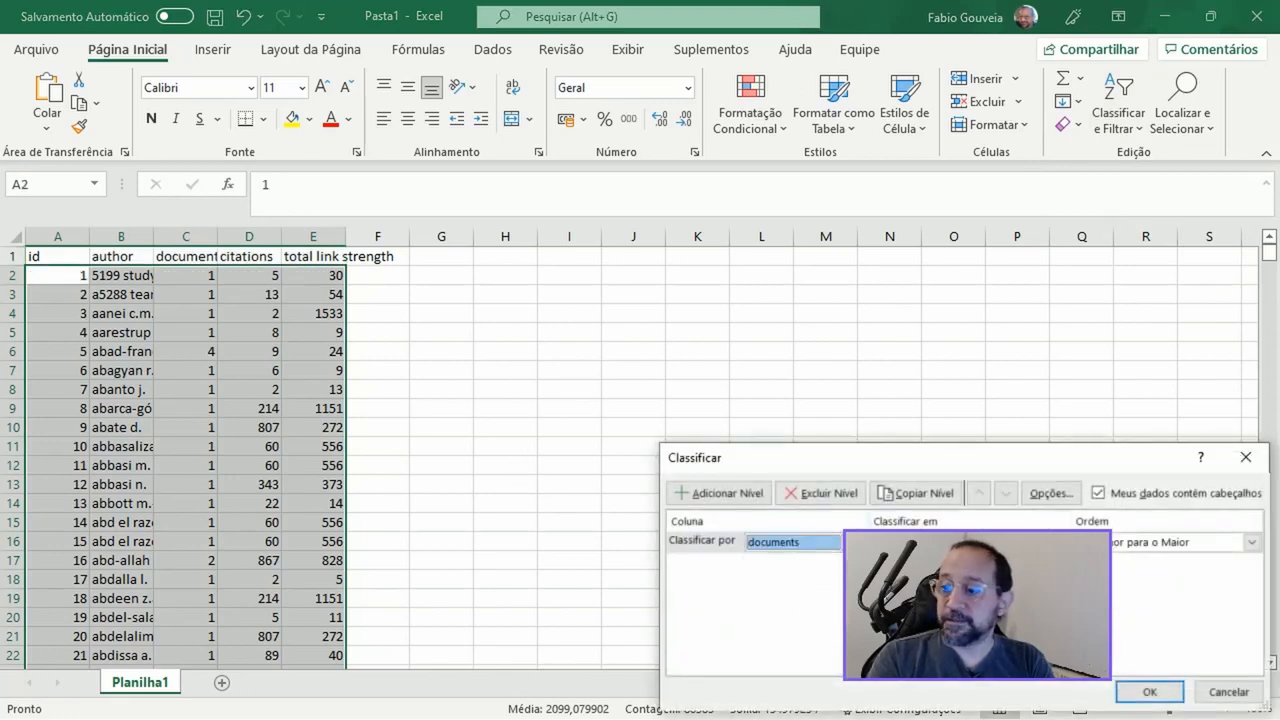
{"action": "left_click", "coordinate": [1134, 543]}
{"action": "left_click", "coordinate": [1132, 577]}
{"action": "left_click", "coordinate": [1148, 690]}
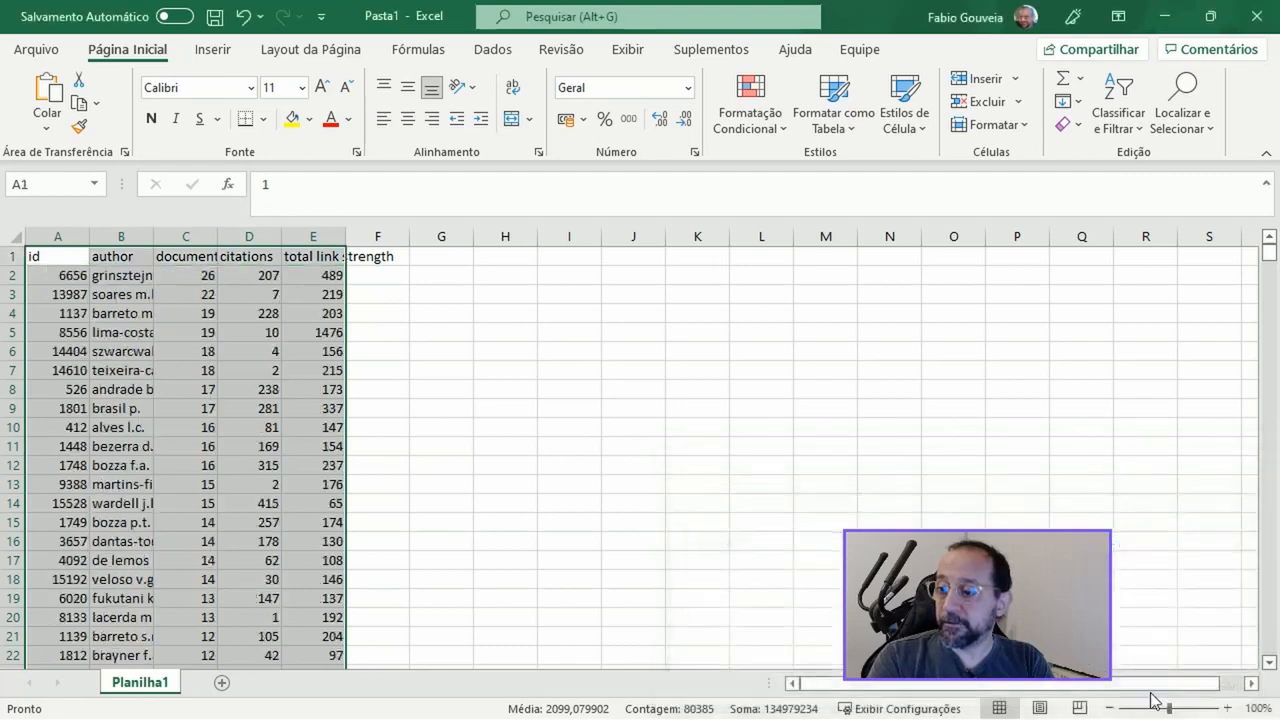
{"action": "left_click", "coordinate": [115, 276]}
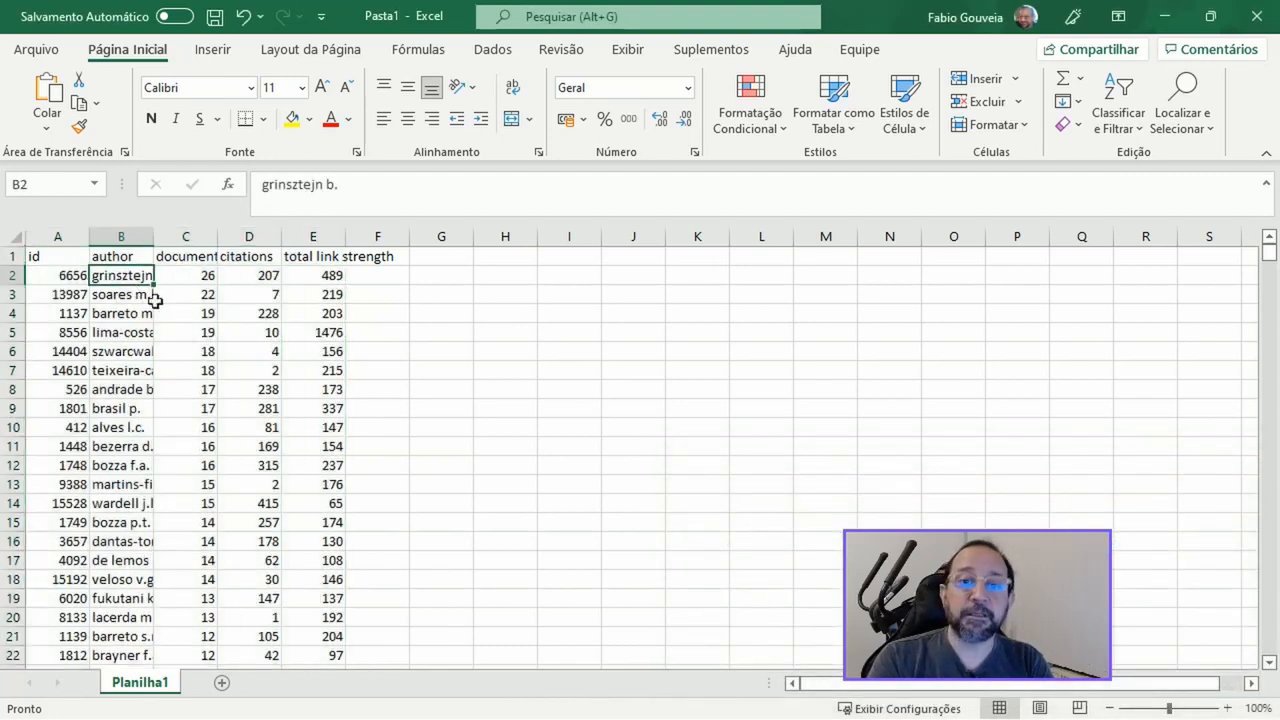
{"action": "left_click", "coordinate": [49, 259]}
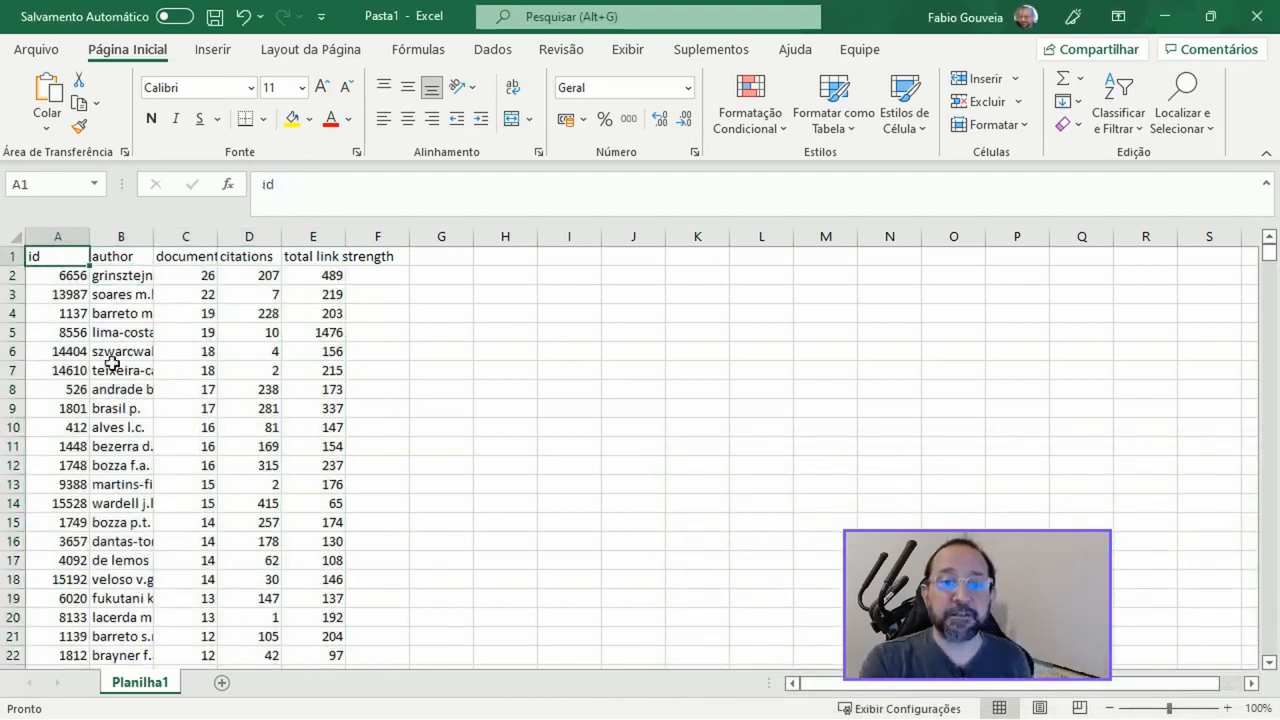
Widen the author column until the full names fit and turn on filters for the table's header row
{"action": "left_click", "coordinate": [205, 447], "text": "shift"}
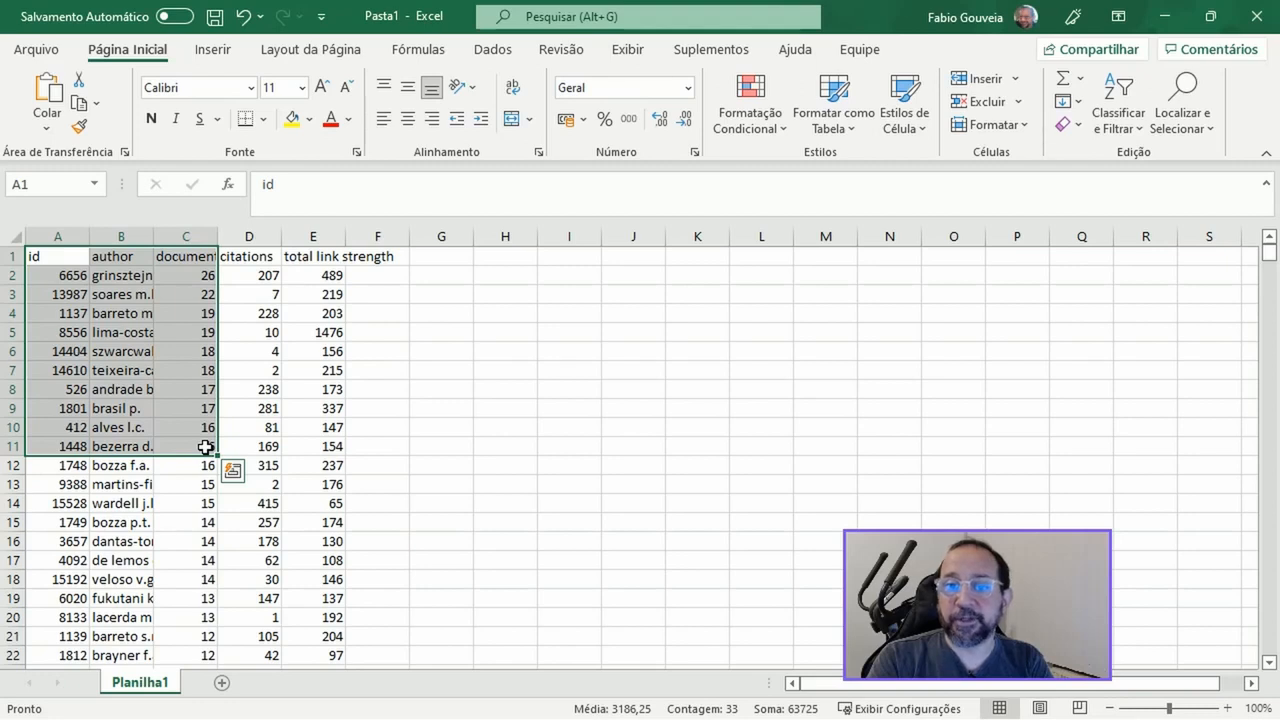
{"action": "left_click_drag", "start_coordinate": [153, 236], "coordinate": [237, 236]}
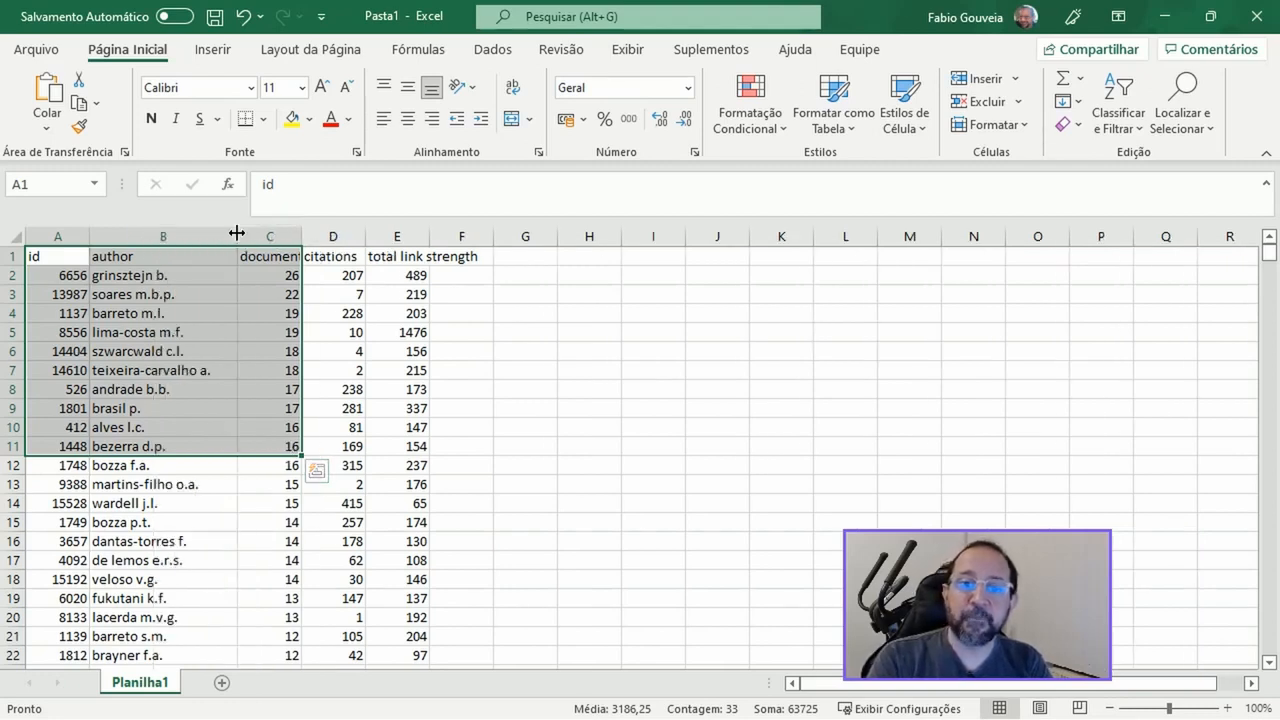
{"action": "left_click", "coordinate": [155, 274]}
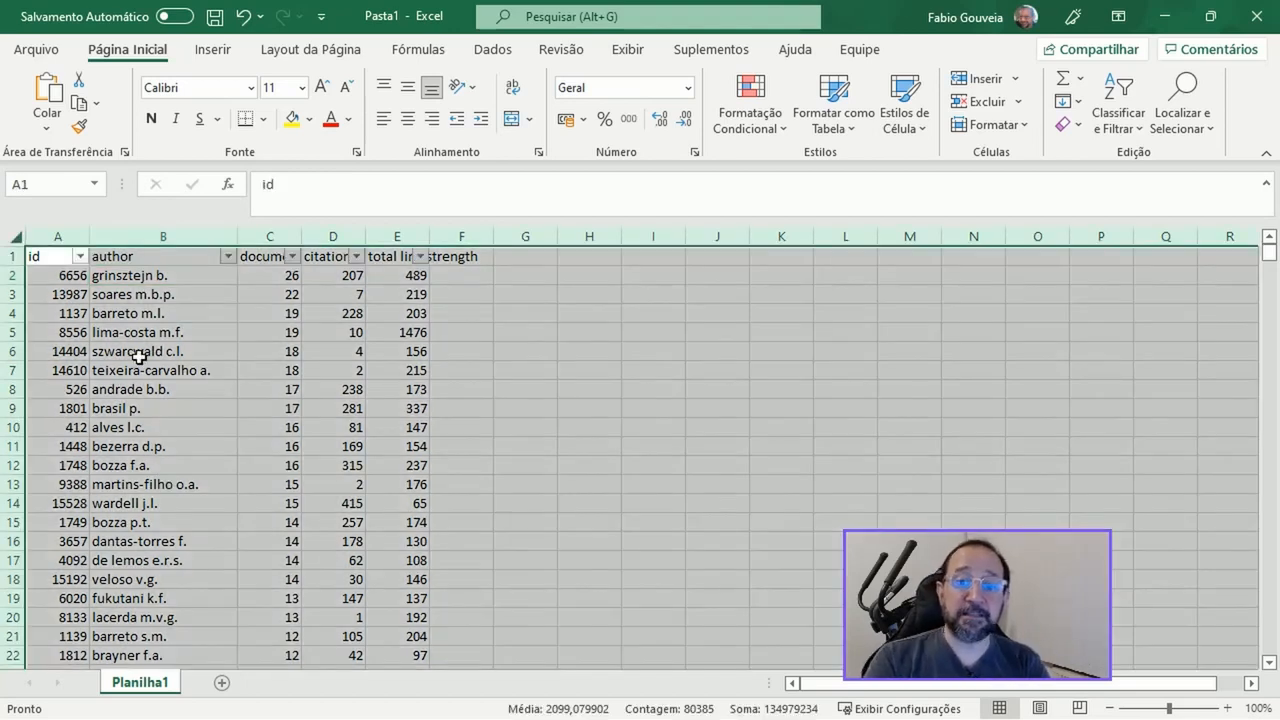
Highlight in yellow the author cells B2 through B233, covering every author with five or more documents
{"action": "left_click", "coordinate": [60, 280]}
{"action": "key", "text": "Right"}
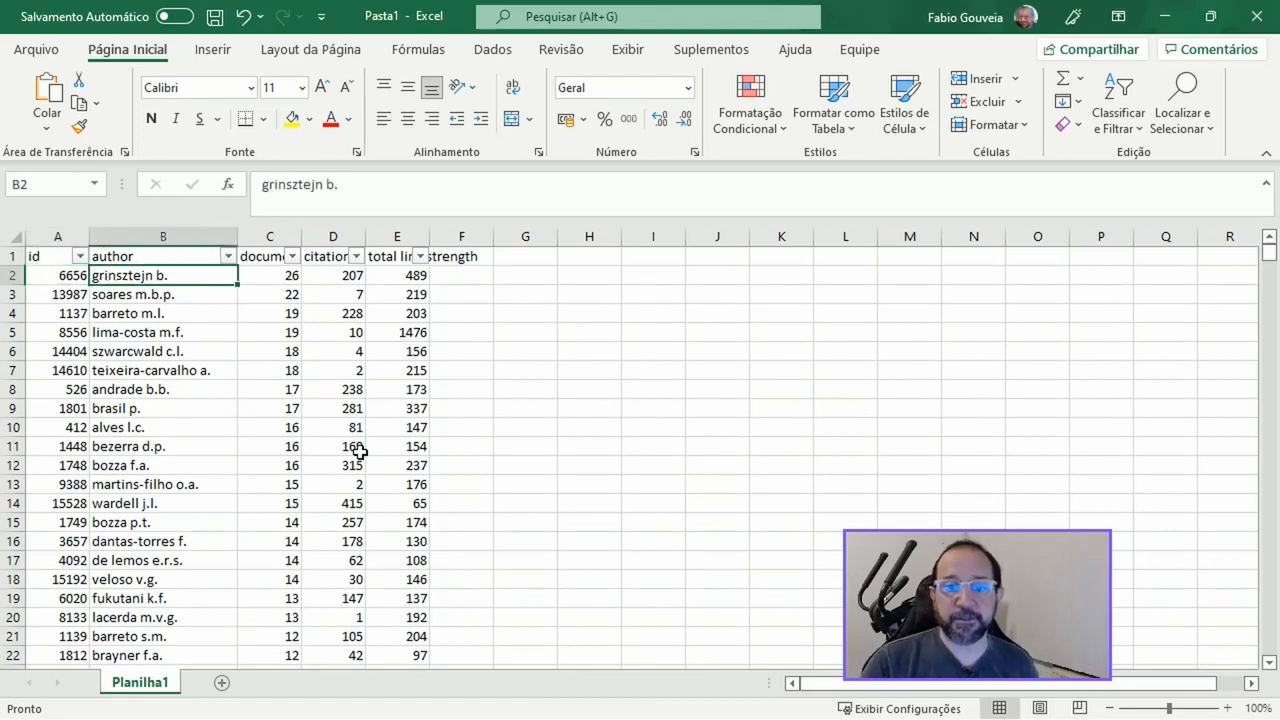
{"action": "key", "text": "shift+Down"}
{"action": "key", "text": "shift+Down"}
{"action": "key", "text": "shift+Down"}
{"action": "key", "text": "shift+Down"}
{"action": "key", "text": "shift+Down"}
{"action": "key", "text": "shift+Down"}
{"action": "key", "text": "shift+Down"}
{"action": "key", "text": "shift+Down"}
{"action": "key", "text": "shift+Down"}
{"action": "key", "text": "shift+Down"}
{"action": "key", "text": "shift+Down"}
{"action": "key", "text": "shift+Down"}
{"action": "key", "text": "shift+Down"}
{"action": "key", "text": "shift+Down"}
{"action": "key", "text": "shift+Down"}
{"action": "key", "text": "shift+Down"}
{"action": "key", "text": "shift+Down"}
{"action": "key", "text": "shift+Down"}
{"action": "key", "text": "shift+Down"}
{"action": "key", "text": "shift+Down"}
{"action": "key", "text": "shift+Down"}
{"action": "key", "text": "shift+Down"}
{"action": "key", "text": "shift+Down"}
{"action": "key", "text": "shift+Down"}
{"action": "key", "text": "shift+Down"}
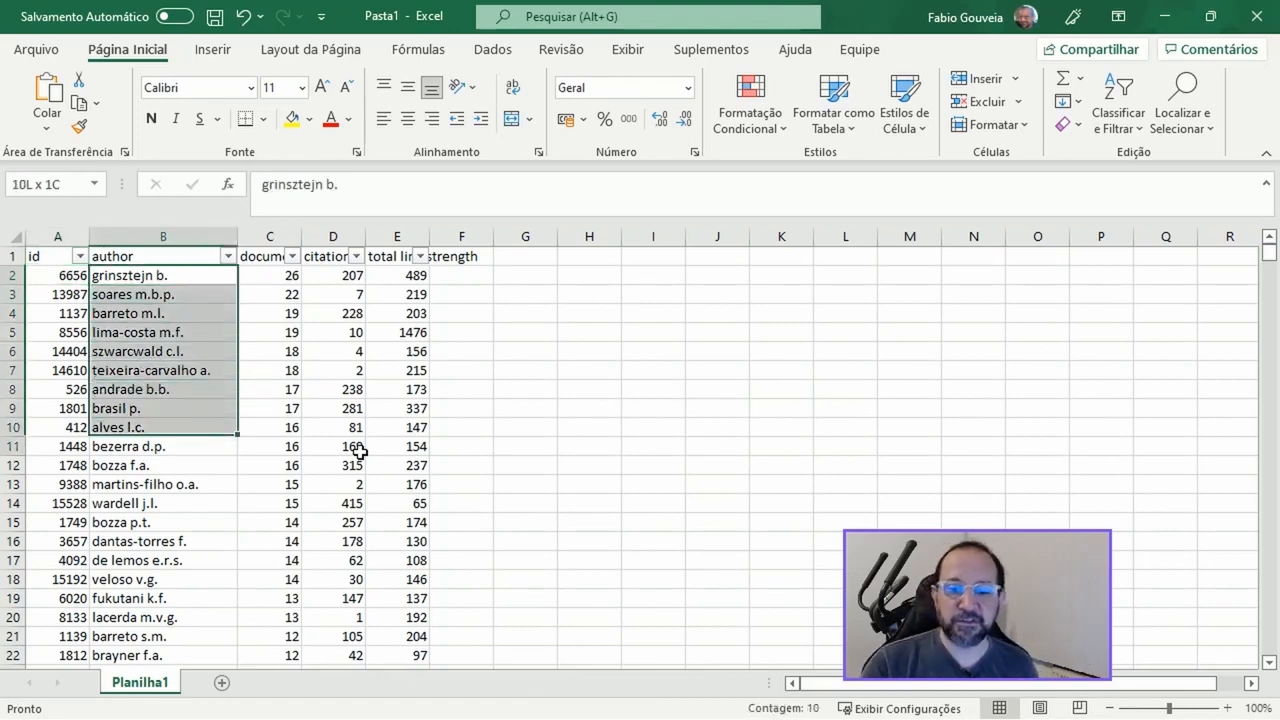
{"action": "key", "text": "shift+Down"}
{"action": "key", "text": "shift+Down"}
{"action": "key", "text": "shift+Down"}
{"action": "key", "text": "shift+Down"}
{"action": "key", "text": "shift+Down"}
{"action": "key", "text": "shift+Down"}
{"action": "key", "text": "shift+Down"}
{"action": "key", "text": "shift+Down"}
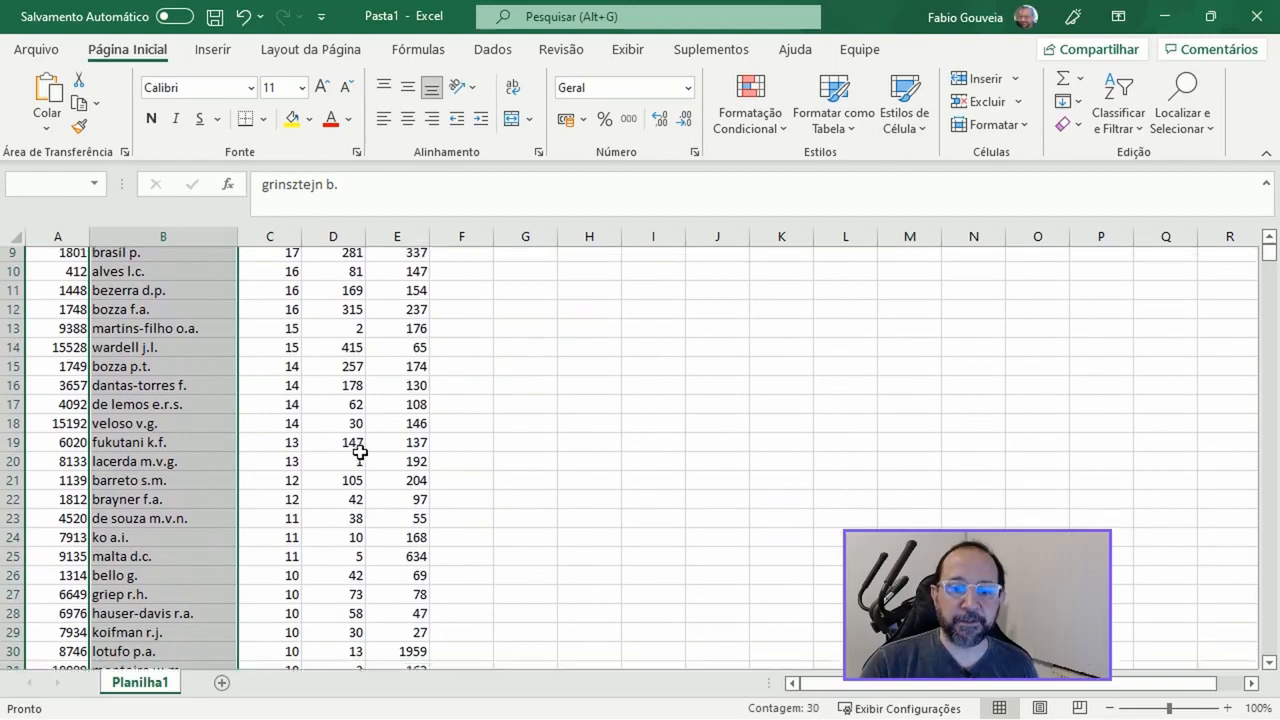
{"action": "key", "text": "shift+Down"}
{"action": "key", "text": "shift+Down"}
{"action": "key", "text": "shift+Down"}
{"action": "key", "text": "shift+Down"}
{"action": "key", "text": "shift+Down"}
{"action": "key", "text": "shift+Down"}
{"action": "key", "text": "shift+Down"}
{"action": "key", "text": "shift+Down"}
{"action": "key", "text": "shift+Down"}
{"action": "key", "text": "shift+Down"}
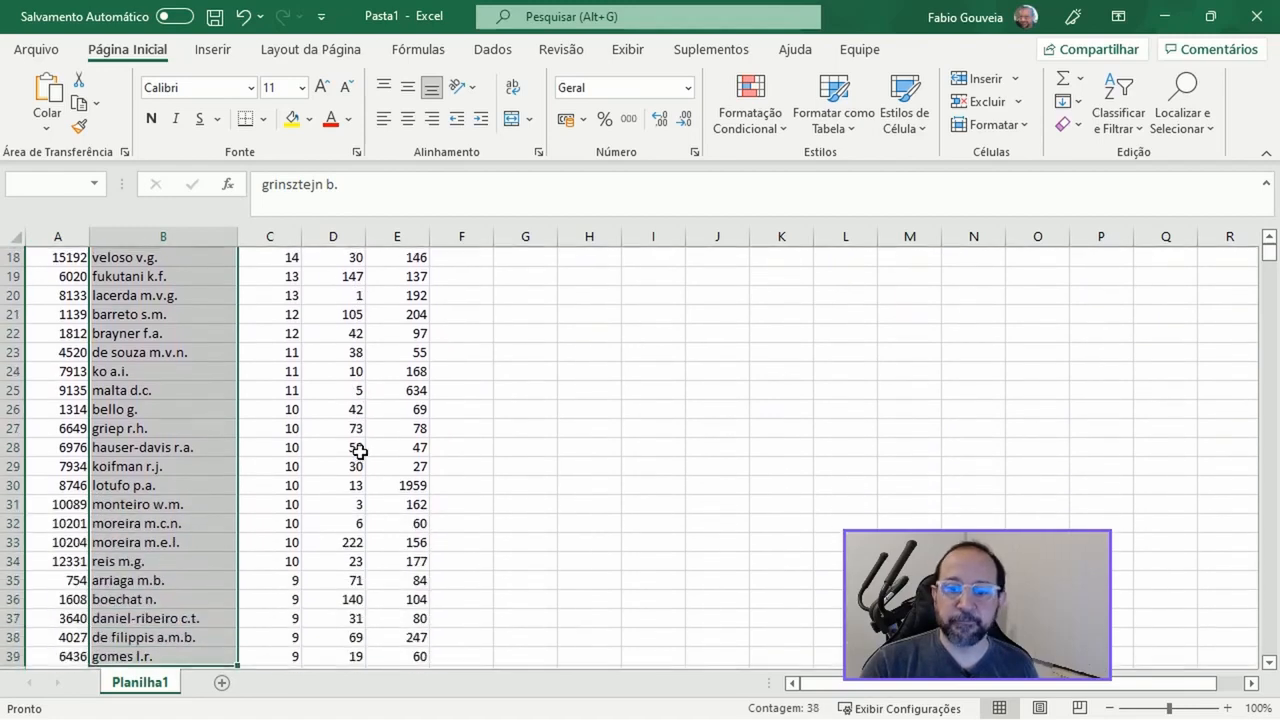
{"action": "key", "text": "shift+Down"}
{"action": "key", "text": "shift+Down"}
{"action": "key", "text": "shift+Down"}
{"action": "key", "text": "shift+Down"}
{"action": "key", "text": "shift+Down"}
{"action": "key", "text": "shift+Down"}
{"action": "key", "text": "shift+Down"}
{"action": "key", "text": "shift+Down"}
{"action": "key", "text": "shift+Down"}
{"action": "key", "text": "shift+Down"}
{"action": "key", "text": "shift+Down"}
{"action": "key", "text": "shift+Down"}
{"action": "key", "text": "shift+Down"}
{"action": "key", "text": "shift+Down"}
{"action": "key", "text": "shift+Down"}
{"action": "key", "text": "shift+Down"}
{"action": "key", "text": "shift+Down"}
{"action": "key", "text": "shift+Down"}
{"action": "key", "text": "shift+Down"}
{"action": "key", "text": "shift+Down"}
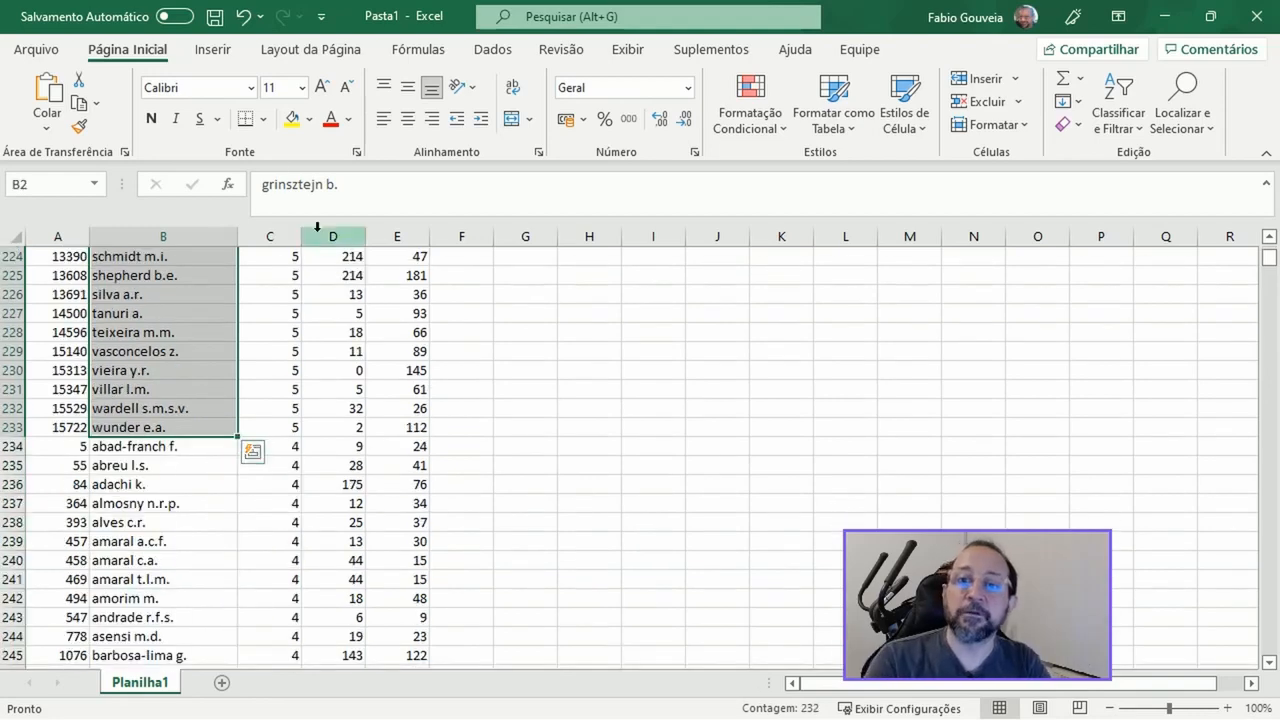
{"action": "left_click", "coordinate": [309, 119]}
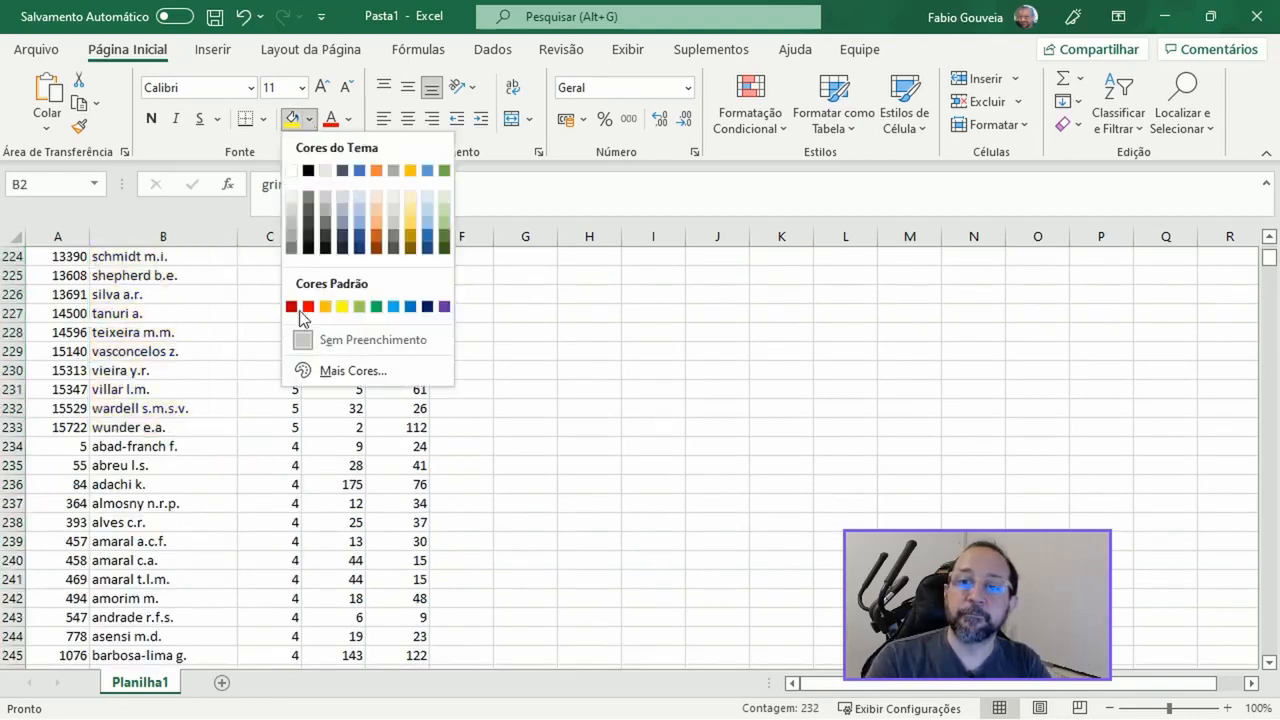
{"action": "left_click", "coordinate": [341, 306]}
Sort the whole table by the author column in descending order, Z to A
{"action": "scroll", "coordinate": [214, 457], "scroll_direction": "up", "scroll_amount": 20}
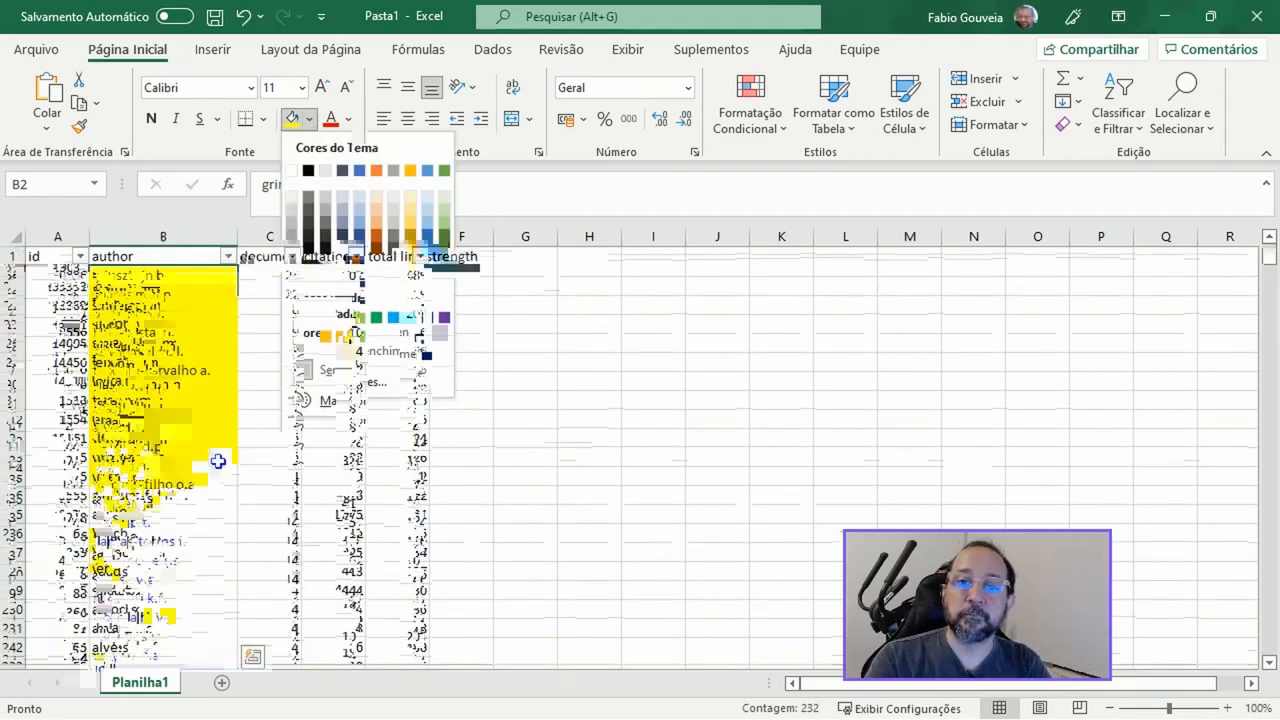
{"action": "left_click", "coordinate": [16, 237]}
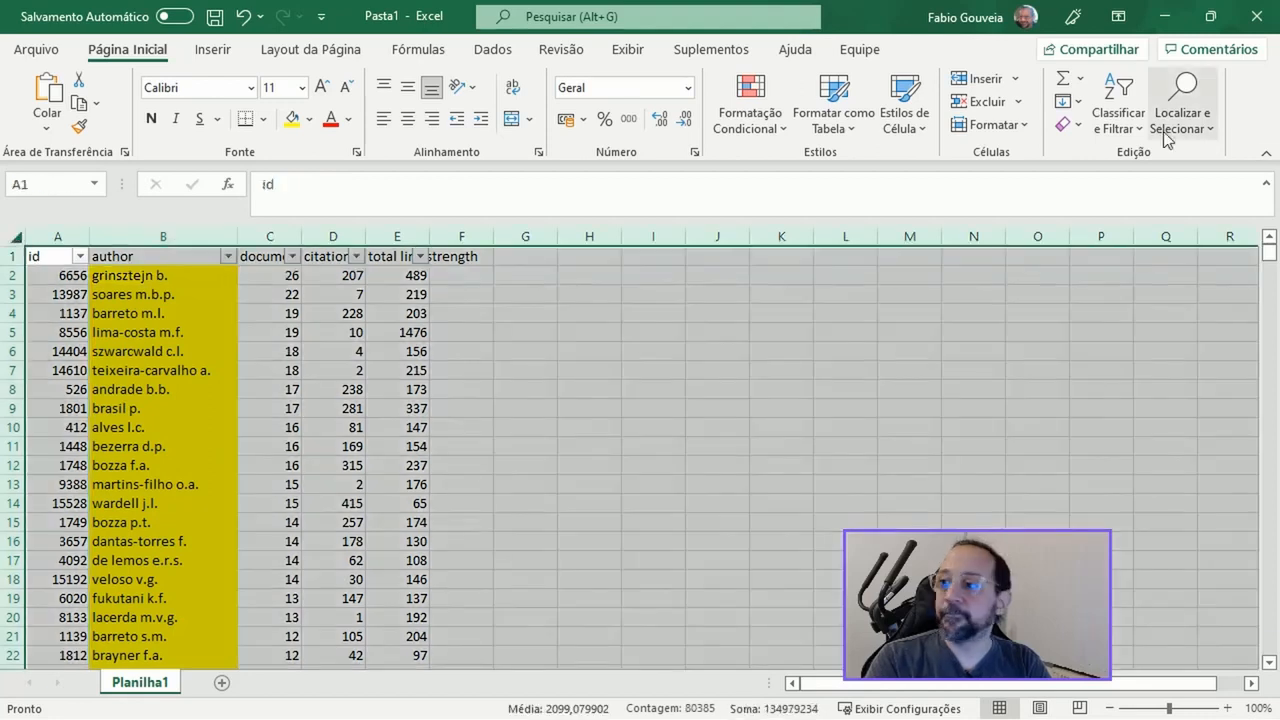
{"action": "left_click", "coordinate": [1119, 118]}
{"action": "left_click", "coordinate": [1094, 213]}
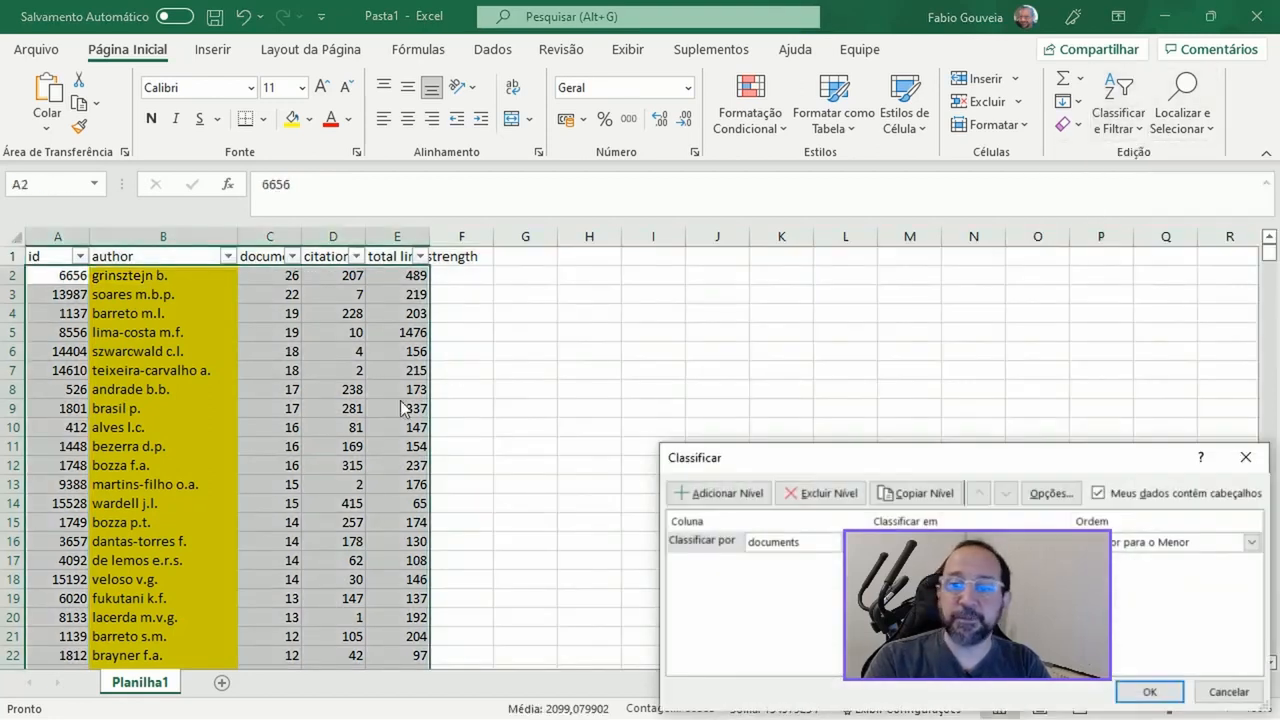
{"action": "left_click", "coordinate": [841, 546]}
{"action": "left_click", "coordinate": [790, 570]}
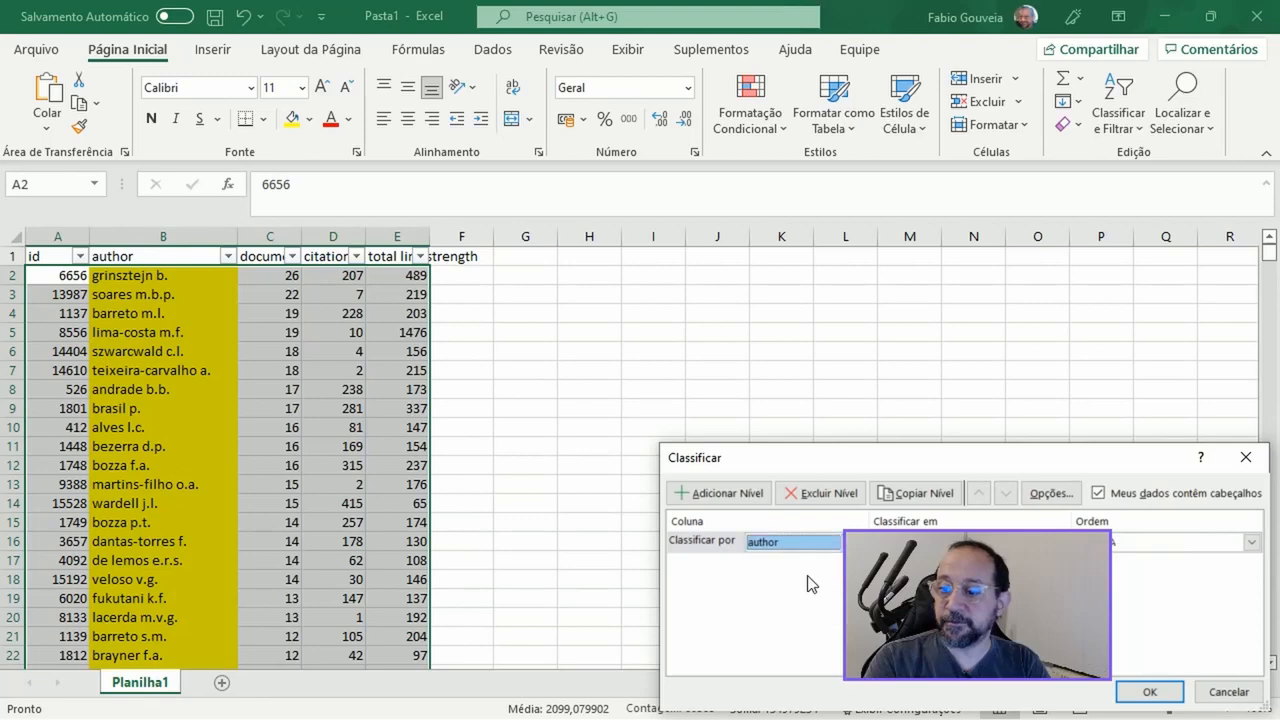
{"action": "left_click", "coordinate": [1149, 691]}
Look through the first rows of the author-sorted list, down to row 38, comparing highlighted authors with their neighbours
{"action": "left_click", "coordinate": [156, 354]}
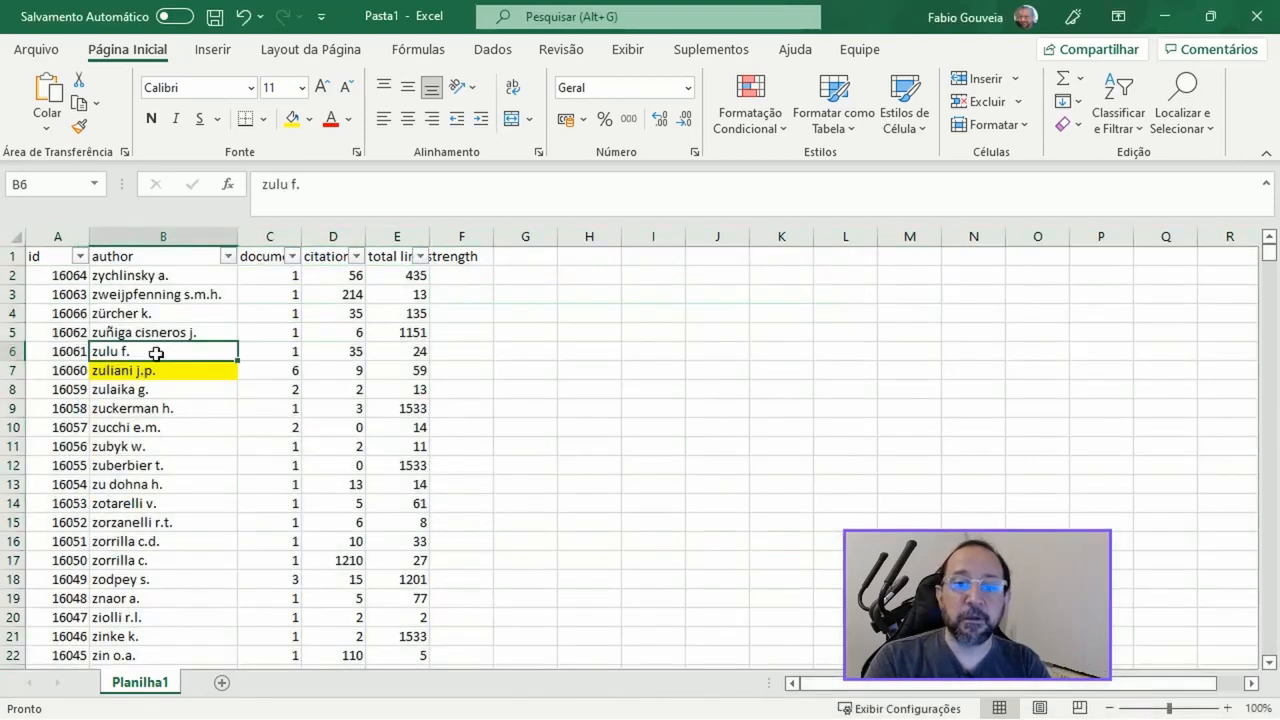
{"action": "key", "text": "Up"}
{"action": "key", "text": "Down"}
{"action": "key", "text": "Down"}
{"action": "key", "text": "Down"}
{"action": "key", "text": "Down"}
{"action": "key", "text": "Down"}
{"action": "key", "text": "Down"}
{"action": "key", "text": "Down"}
{"action": "key", "text": "Down"}
{"action": "key", "text": "Down"}
{"action": "key", "text": "Down"}
{"action": "key", "text": "Down"}
{"action": "key", "text": "Down"}
{"action": "key", "text": "Down"}
{"action": "key", "text": "Down"}
{"action": "key", "text": "Down"}
{"action": "key", "text": "Down"}
{"action": "key", "text": "Down"}
{"action": "key", "text": "Down"}
{"action": "key", "text": "Down"}
{"action": "key", "text": "Down"}
{"action": "key", "text": "Down"}
{"action": "key", "text": "Down"}
{"action": "key", "text": "Down"}
{"action": "key", "text": "Down"}
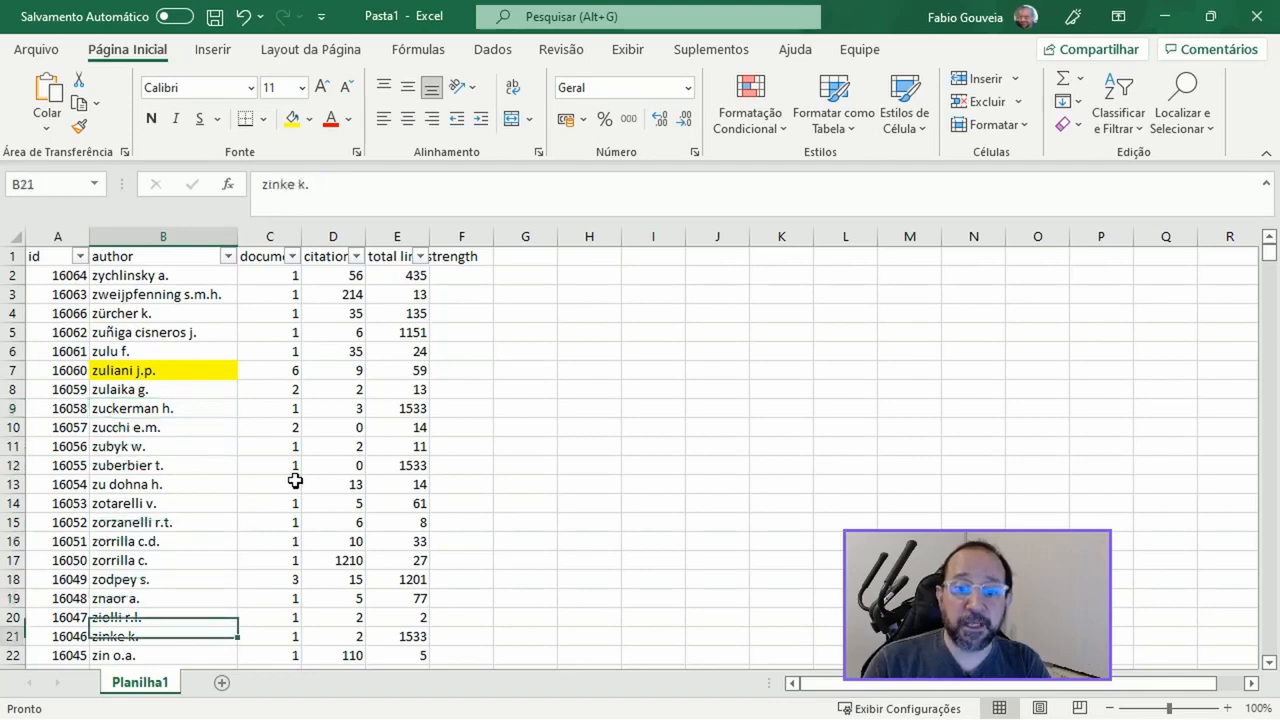
{"action": "key", "text": "Up"}
{"action": "key", "text": "Up"}
{"action": "key", "text": "Up"}
{"action": "key", "text": "Up"}
{"action": "key", "text": "Up"}
{"action": "key", "text": "Up"}
{"action": "key", "text": "Up"}
{"action": "key", "text": "Up"}
{"action": "key", "text": "Up"}
{"action": "key", "text": "Up"}
{"action": "key", "text": "Up"}
{"action": "key", "text": "Up"}
{"action": "key", "text": "Up"}
{"action": "key", "text": "Up"}
{"action": "key", "text": "Up"}
{"action": "key", "text": "Up"}
{"action": "key", "text": "Up"}
{"action": "key", "text": "Up"}
{"action": "key", "text": "Up"}
{"action": "key", "text": "Up"}
{"action": "key", "text": "Up"}
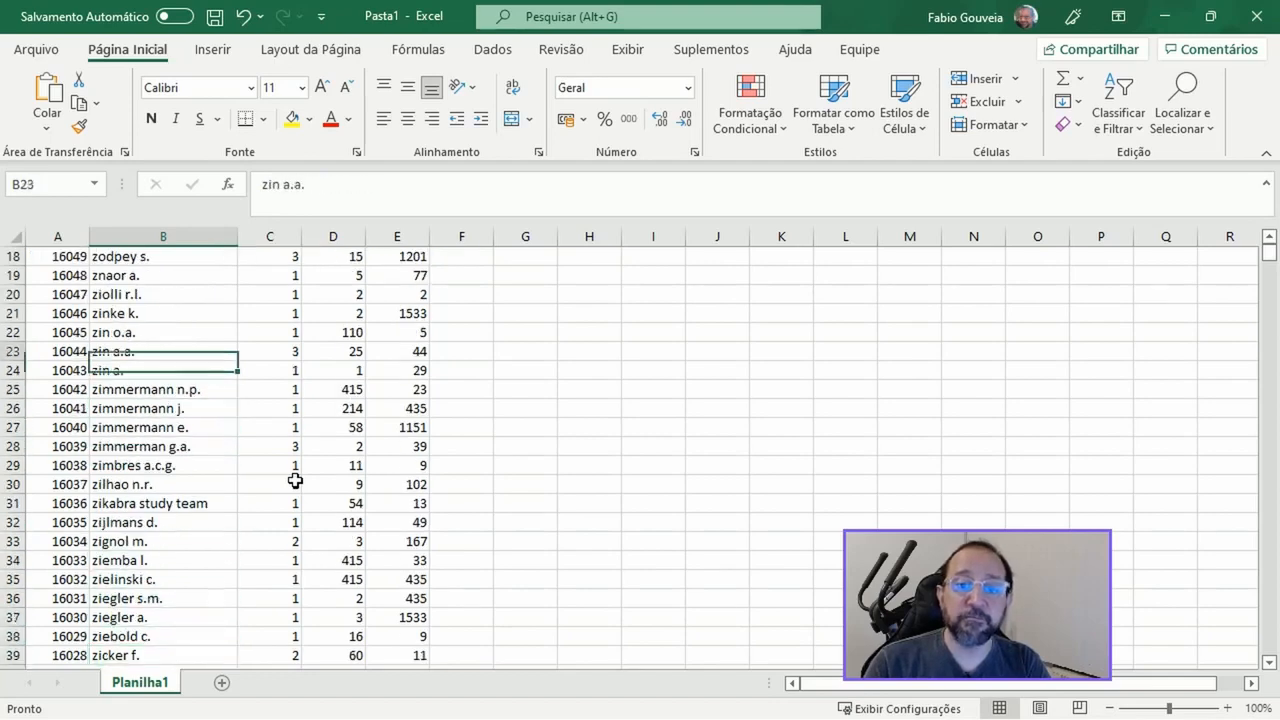
{"action": "key", "text": "Down"}
{"action": "key", "text": "Down"}
{"action": "key", "text": "Down"}
{"action": "key", "text": "Down"}
{"action": "key", "text": "Down"}
{"action": "key", "text": "Down"}
{"action": "key", "text": "Down"}
{"action": "key", "text": "Down"}
{"action": "key", "text": "Down"}
{"action": "key", "text": "Down"}
{"action": "key", "text": "Down"}
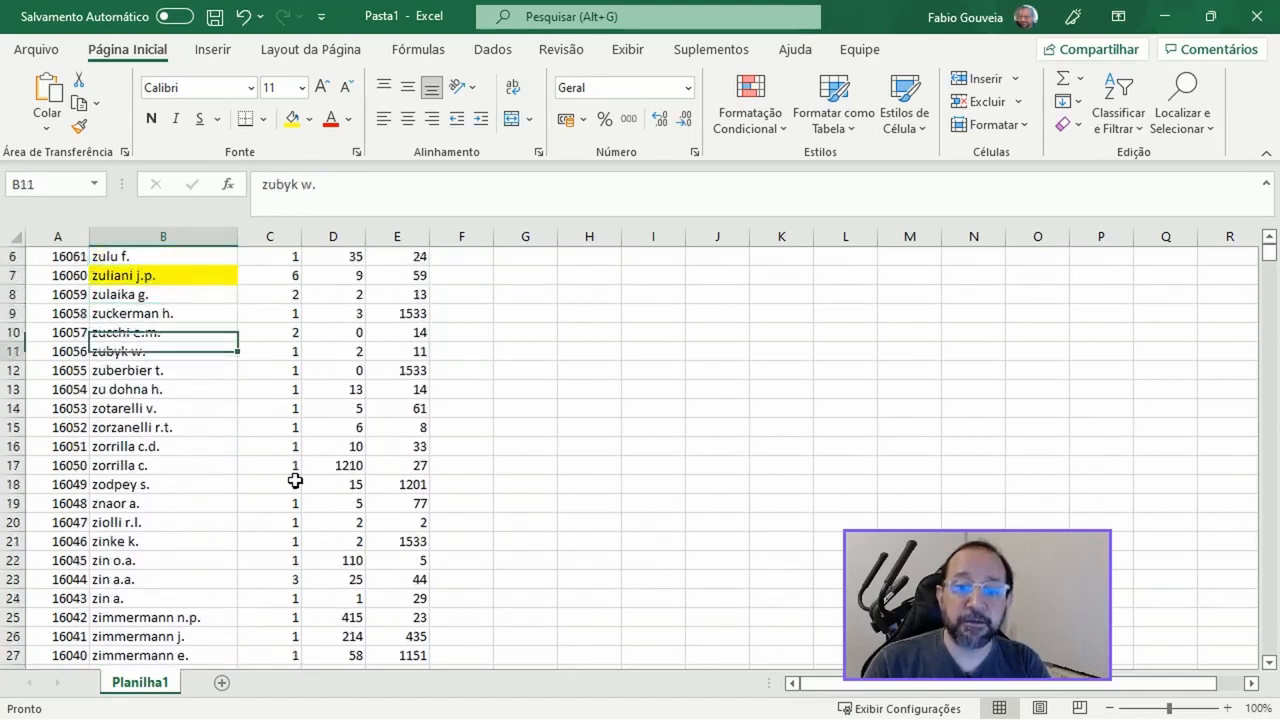
{"action": "key", "text": "Up"}
{"action": "key", "text": "Down"}
{"action": "key", "text": "Down"}
{"action": "key", "text": "Down"}
{"action": "key", "text": "Down"}
{"action": "key", "text": "Down"}
{"action": "key", "text": "Down"}
{"action": "key", "text": "Down"}
{"action": "key", "text": "Down"}
{"action": "key", "text": "Down"}
{"action": "key", "text": "Down"}
{"action": "key", "text": "Down"}
{"action": "key", "text": "Down"}
{"action": "key", "text": "Down"}
{"action": "key", "text": "Down"}
{"action": "key", "text": "Down"}
{"action": "key", "text": "Down"}
{"action": "key", "text": "Down"}
{"action": "key", "text": "Down"}
{"action": "key", "text": "Down"}
{"action": "key", "text": "Down"}
{"action": "key", "text": "Down"}
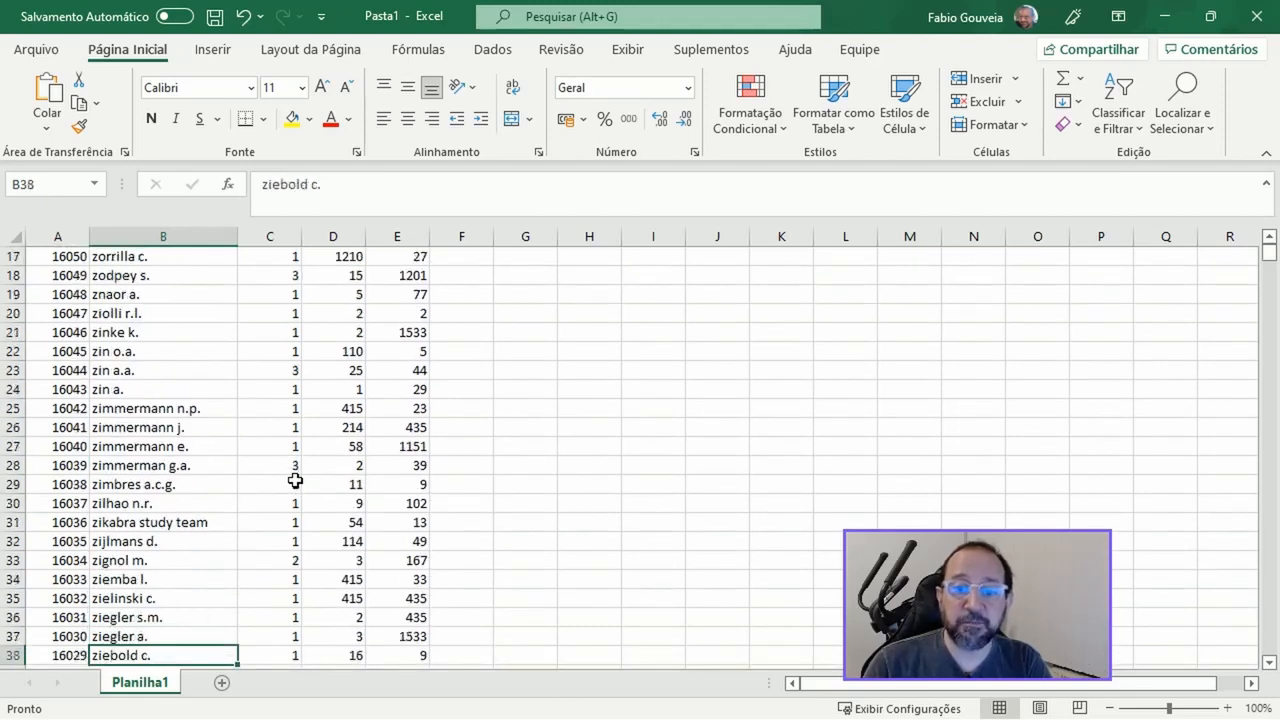
Examine the highlighted authors down to row 139 and check adjacent entries for spelling variants of the same name
{"action": "key", "text": "Down"}
{"action": "key", "text": "Down"}
{"action": "key", "text": "Down"}
{"action": "key", "text": "Down"}
{"action": "key", "text": "Down"}
{"action": "key", "text": "Down"}
{"action": "key", "text": "Down"}
{"action": "key", "text": "Down"}
{"action": "key", "text": "Down"}
{"action": "key", "text": "Down"}
{"action": "key", "text": "Down"}
{"action": "key", "text": "Down"}
{"action": "key", "text": "Down"}
{"action": "key", "text": "Down"}
{"action": "key", "text": "Down"}
{"action": "key", "text": "Down"}
{"action": "key", "text": "Down"}
{"action": "key", "text": "Down"}
{"action": "key", "text": "Down"}
{"action": "key", "text": "Down"}
{"action": "key", "text": "Down"}
{"action": "key", "text": "Down"}
{"action": "key", "text": "Down"}
{"action": "key", "text": "Down"}
{"action": "key", "text": "Down"}
{"action": "key", "text": "Down"}
{"action": "key", "text": "Down"}
{"action": "key", "text": "Down"}
{"action": "key", "text": "Down"}
{"action": "key", "text": "Down"}
{"action": "key", "text": "Down"}
{"action": "key", "text": "Down"}
{"action": "key", "text": "Down"}
{"action": "key", "text": "Down"}
{"action": "key", "text": "Down"}
{"action": "key", "text": "Down"}
{"action": "key", "text": "Down"}
{"action": "key", "text": "Down"}
{"action": "key", "text": "Down"}
{"action": "key", "text": "Down"}
{"action": "key", "text": "Down"}
{"action": "key", "text": "Down"}
{"action": "key", "text": "Down"}
{"action": "key", "text": "Down"}
{"action": "key", "text": "Down"}
{"action": "key", "text": "Down"}
{"action": "key", "text": "Down"}
{"action": "key", "text": "Down"}
{"action": "key", "text": "Down"}
{"action": "key", "text": "Down"}
{"action": "key", "text": "Down"}
{"action": "key", "text": "Down"}
{"action": "key", "text": "Down"}
{"action": "key", "text": "Down"}
{"action": "key", "text": "Down"}
{"action": "key", "text": "Down"}
{"action": "key", "text": "Down"}
{"action": "key", "text": "Down"}
{"action": "key", "text": "Down"}
{"action": "key", "text": "Down"}
{"action": "key", "text": "Up"}
{"action": "key", "text": "Up"}
{"action": "key", "text": "Up"}
{"action": "key", "text": "Up"}
{"action": "key", "text": "Up"}
{"action": "key", "text": "Up"}
{"action": "key", "text": "Up"}
{"action": "key", "text": "Up"}
{"action": "key", "text": "Up"}
{"action": "key", "text": "Up"}
{"action": "key", "text": "Up"}
{"action": "key", "text": "Up"}
{"action": "key", "text": "Up"}
{"action": "key", "text": "Down"}
{"action": "key", "text": "Down"}
{"action": "key", "text": "Down"}
{"action": "key", "text": "Down"}
{"action": "key", "text": "Down"}
{"action": "key", "text": "Down"}
{"action": "key", "text": "Down"}
{"action": "key", "text": "Down"}
{"action": "key", "text": "Down"}
{"action": "key", "text": "Down"}
{"action": "key", "text": "Down"}
{"action": "key", "text": "Down"}
{"action": "key", "text": "Down"}
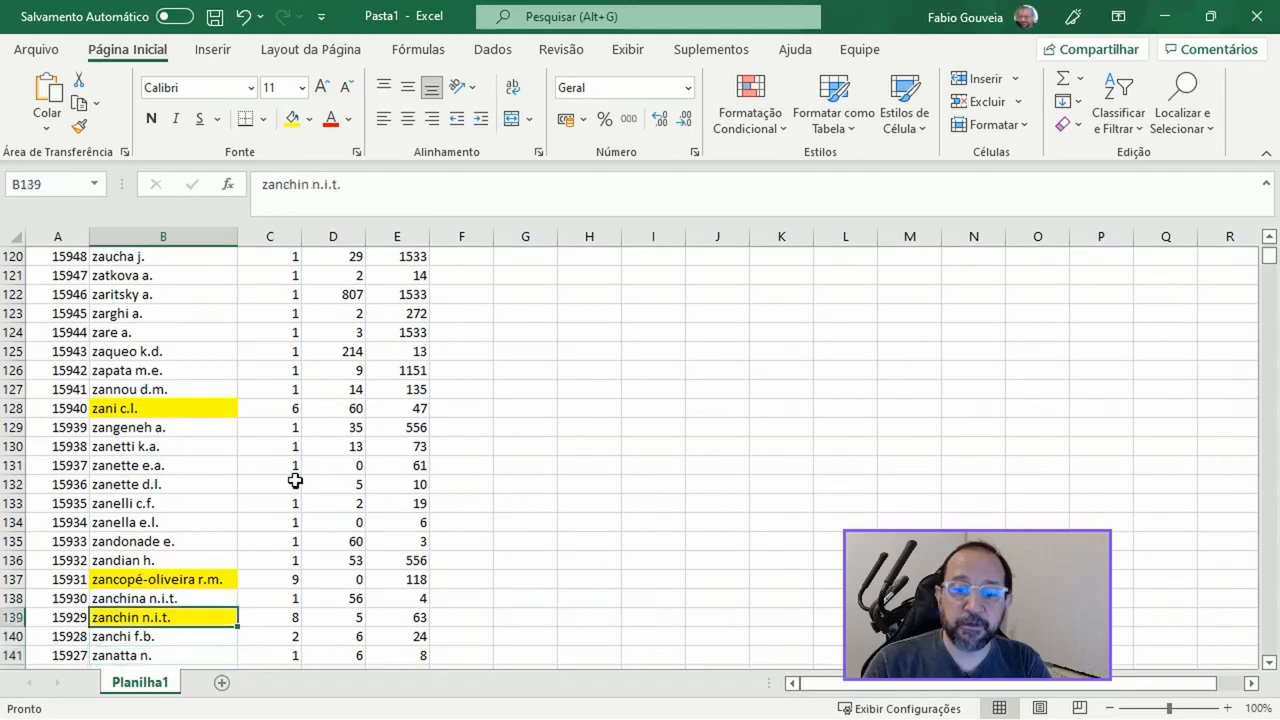
Scan the author list from row 140 to row 738 for highlighted names with similar neighbouring entries
{"action": "key", "text": "Down"}
{"action": "key", "text": "Down"}
{"action": "key", "text": "Down"}
{"action": "key", "text": "Down"}
{"action": "key", "text": "Down"}
{"action": "key", "text": "Down"}
{"action": "key", "text": "Down"}
{"action": "key", "text": "Down"}
{"action": "key", "text": "Down"}
{"action": "key", "text": "Down"}
{"action": "key", "text": "Down"}
{"action": "key", "text": "Down"}
{"action": "key", "text": "Down"}
{"action": "key", "text": "Down"}
{"action": "key", "text": "Down"}
{"action": "key", "text": "Down"}
{"action": "key", "text": "Down"}
{"action": "key", "text": "Down"}
{"action": "key", "text": "Down"}
{"action": "key", "text": "Down"}
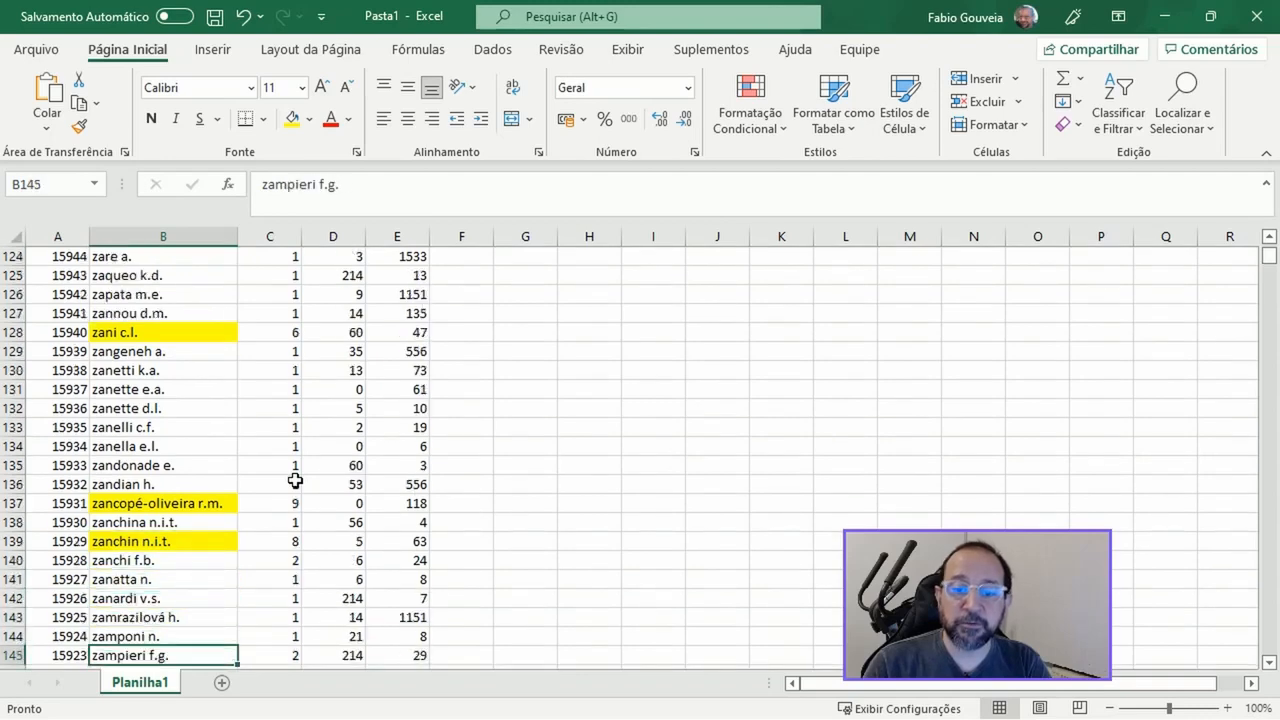
{"action": "key", "text": "Down"}
{"action": "key", "text": "Down"}
{"action": "key", "text": "Down"}
{"action": "key", "text": "Down"}
{"action": "key", "text": "Down"}
{"action": "key", "text": "Down"}
{"action": "key", "text": "Down"}
{"action": "key", "text": "Down"}
{"action": "key", "text": "Down"}
{"action": "key", "text": "Down"}
{"action": "key", "text": "Down"}
{"action": "key", "text": "Down"}
{"action": "key", "text": "Down"}
{"action": "key", "text": "Down"}
{"action": "key", "text": "Down"}
{"action": "key", "text": "Down"}
{"action": "key", "text": "Down"}
{"action": "key", "text": "Down"}
{"action": "key", "text": "Down"}
{"action": "key", "text": "Down"}
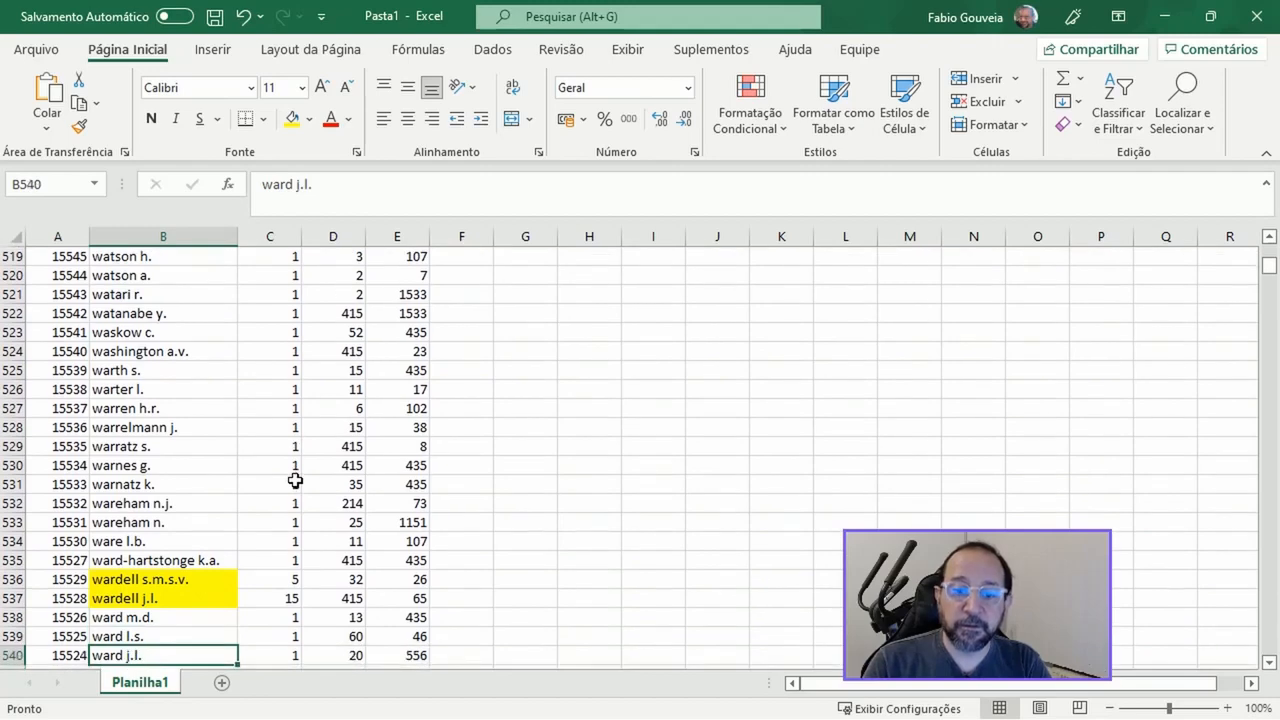
{"action": "key", "text": "Down"}
{"action": "key", "text": "Down"}
{"action": "key", "text": "Down"}
{"action": "key", "text": "Down"}
{"action": "key", "text": "Down"}
{"action": "key", "text": "Down"}
{"action": "key", "text": "Down"}
{"action": "key", "text": "Down"}
{"action": "key", "text": "Down"}
{"action": "key", "text": "Down"}
{"action": "key", "text": "Down"}
{"action": "key", "text": "Down"}
{"action": "key", "text": "Down"}
{"action": "key", "text": "Down"}
{"action": "key", "text": "Down"}
{"action": "key", "text": "Down"}
{"action": "key", "text": "Down"}
{"action": "key", "text": "Down"}
{"action": "key", "text": "Down"}
{"action": "key", "text": "Down"}
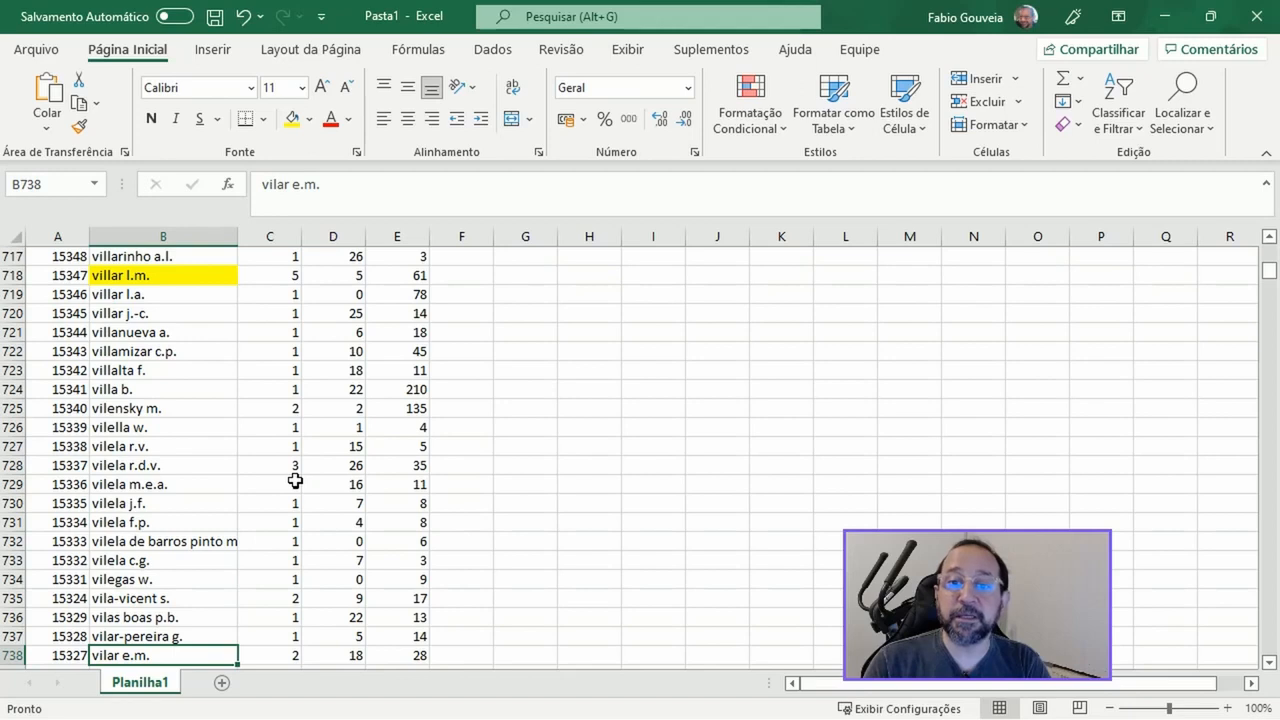
Find the adjacent highlighted authors in rows 874 and 875 and compare their names as possible variants of one person
{"action": "key", "text": "Down"}
{"action": "key", "text": "Down"}
{"action": "key", "text": "Down"}
{"action": "key", "text": "Down"}
{"action": "key", "text": "Down"}
{"action": "key", "text": "Down"}
{"action": "key", "text": "Down"}
{"action": "key", "text": "Down"}
{"action": "key", "text": "Down"}
{"action": "key", "text": "Down"}
{"action": "key", "text": "Down"}
{"action": "key", "text": "Down"}
{"action": "key", "text": "Down"}
{"action": "key", "text": "Down"}
{"action": "key", "text": "Down"}
{"action": "key", "text": "Down"}
{"action": "key", "text": "Down"}
{"action": "key", "text": "Down"}
{"action": "key", "text": "Down"}
{"action": "key", "text": "Down"}
{"action": "key", "text": "Down"}
{"action": "key", "text": "Down"}
{"action": "key", "text": "Down"}
{"action": "key", "text": "Down"}
{"action": "key", "text": "Down"}
{"action": "key", "text": "Down"}
{"action": "key", "text": "Down"}
{"action": "key", "text": "Down"}
{"action": "key", "text": "Down"}
{"action": "key", "text": "Down"}
{"action": "key", "text": "Down"}
{"action": "key", "text": "Down"}
{"action": "key", "text": "Down"}
{"action": "key", "text": "Down"}
{"action": "key", "text": "Down"}
{"action": "key", "text": "Down"}
{"action": "key", "text": "Down"}
{"action": "key", "text": "Down"}
{"action": "key", "text": "Down"}
{"action": "key", "text": "Down"}
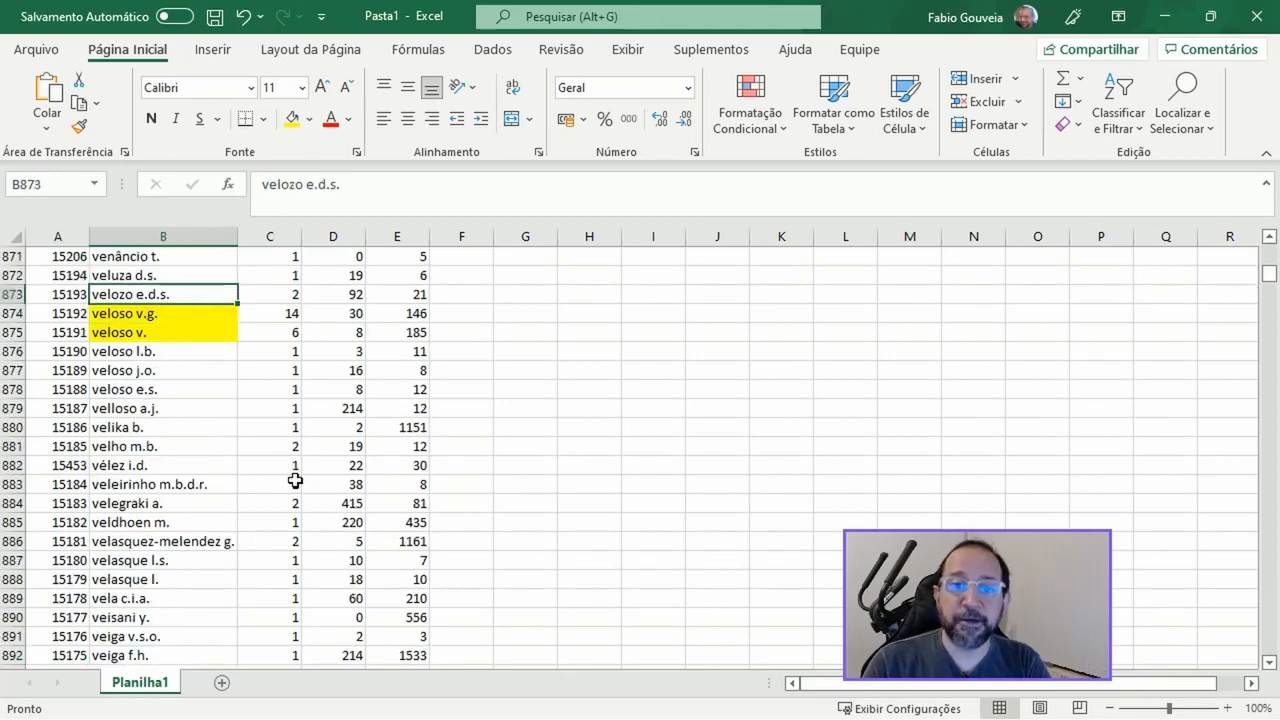
{"action": "key", "text": "Down"}
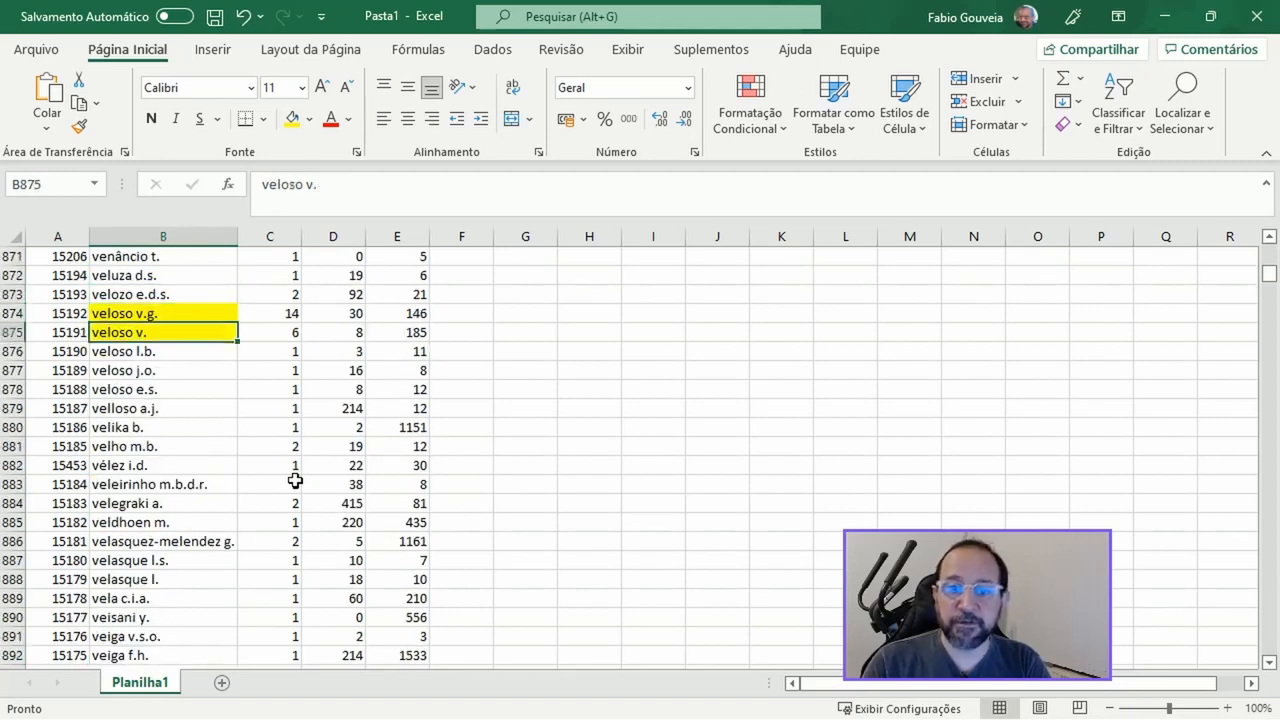
{"action": "key", "text": "Down"}
{"action": "key", "text": "Up"}
{"action": "key", "text": "Up"}
{"action": "key", "text": "Down"}
{"action": "key", "text": "Up"}
{"action": "key", "text": "Down"}
{"action": "key", "text": "Up"}
{"action": "key", "text": "Down"}
{"action": "key", "text": "Up"}
{"action": "key", "text": "Down"}
{"action": "key", "text": "Up"}
{"action": "key", "text": "Down"}
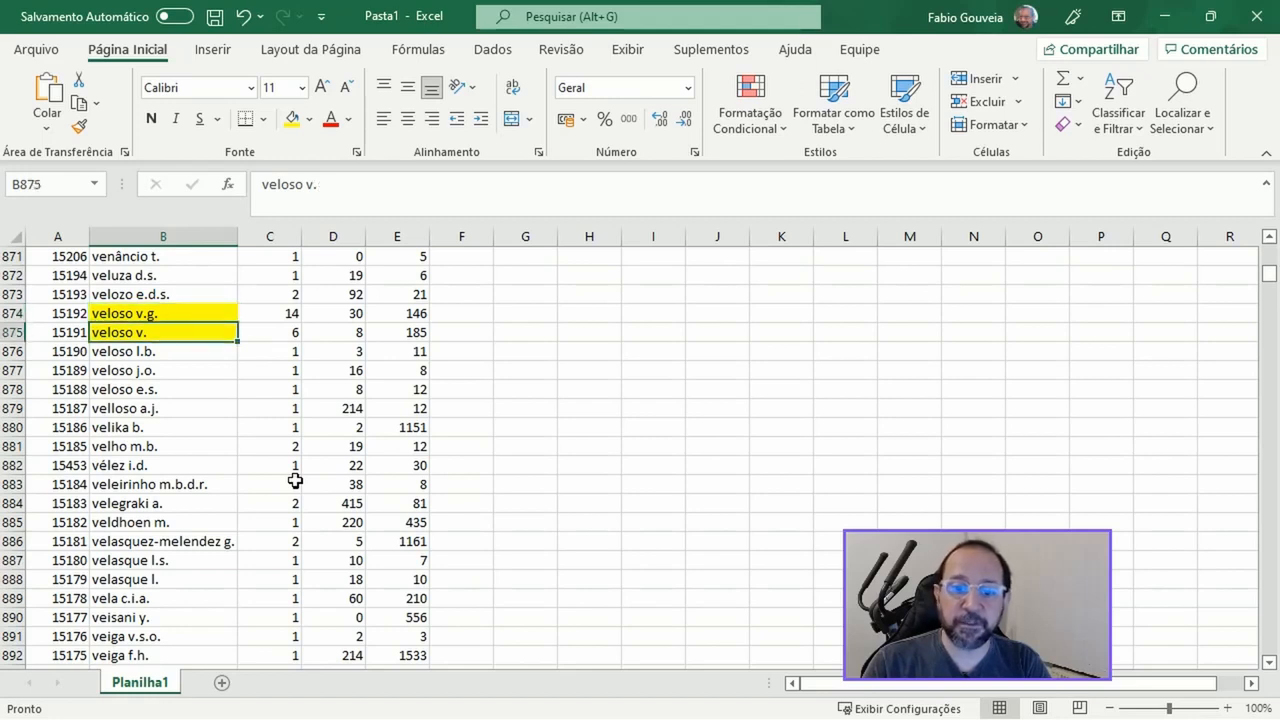
Compare the highlighted author in row 927 with the similarly named entry in row 926
{"action": "key", "text": "Down"}
{"action": "key", "text": "Down"}
{"action": "key", "text": "Down"}
{"action": "key", "text": "Down"}
{"action": "key", "text": "Down"}
{"action": "key", "text": "Down"}
{"action": "key", "text": "Down"}
{"action": "key", "text": "Down"}
{"action": "key", "text": "Down"}
{"action": "key", "text": "Down"}
{"action": "key", "text": "Down"}
{"action": "key", "text": "Down"}
{"action": "key", "text": "Down"}
{"action": "key", "text": "Down"}
{"action": "key", "text": "Down"}
{"action": "key", "text": "Down"}
{"action": "key", "text": "Down"}
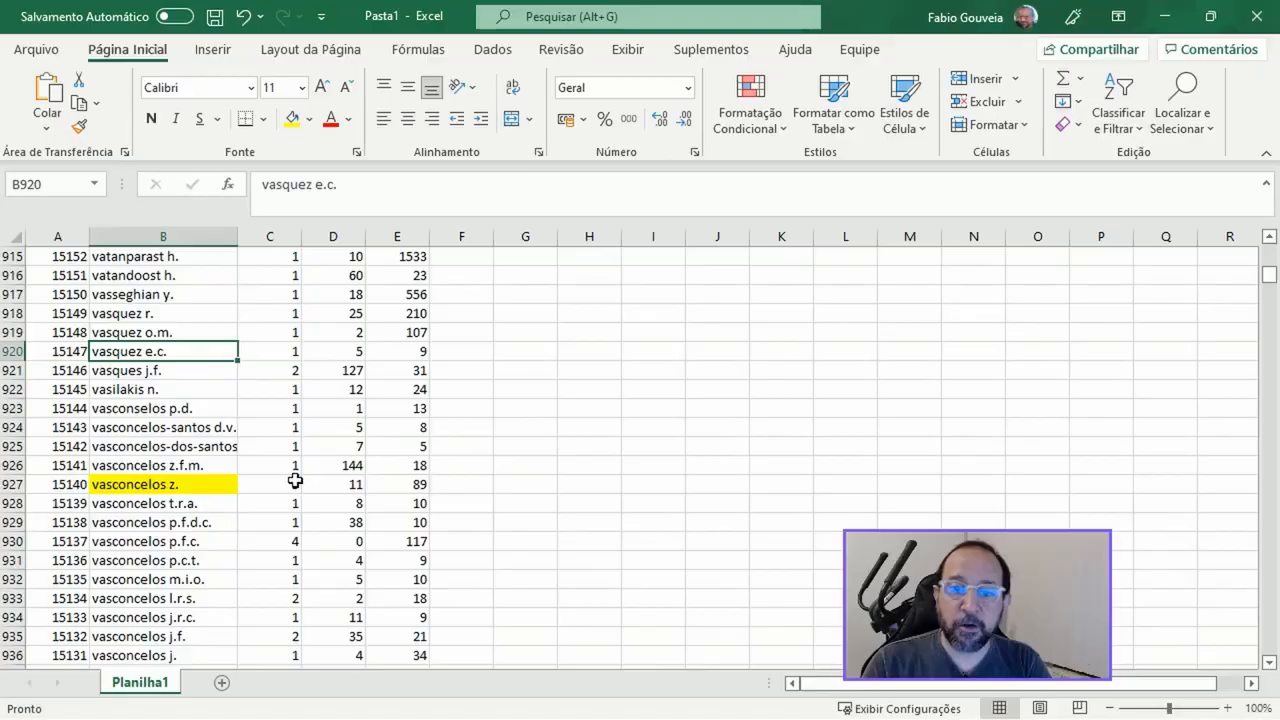
{"action": "key", "text": "Down"}
{"action": "key", "text": "Down"}
{"action": "key", "text": "Down"}
{"action": "key", "text": "Down"}
{"action": "key", "text": "Down"}
{"action": "key", "text": "Down"}
{"action": "key", "text": "Down"}
{"action": "key", "text": "Up"}
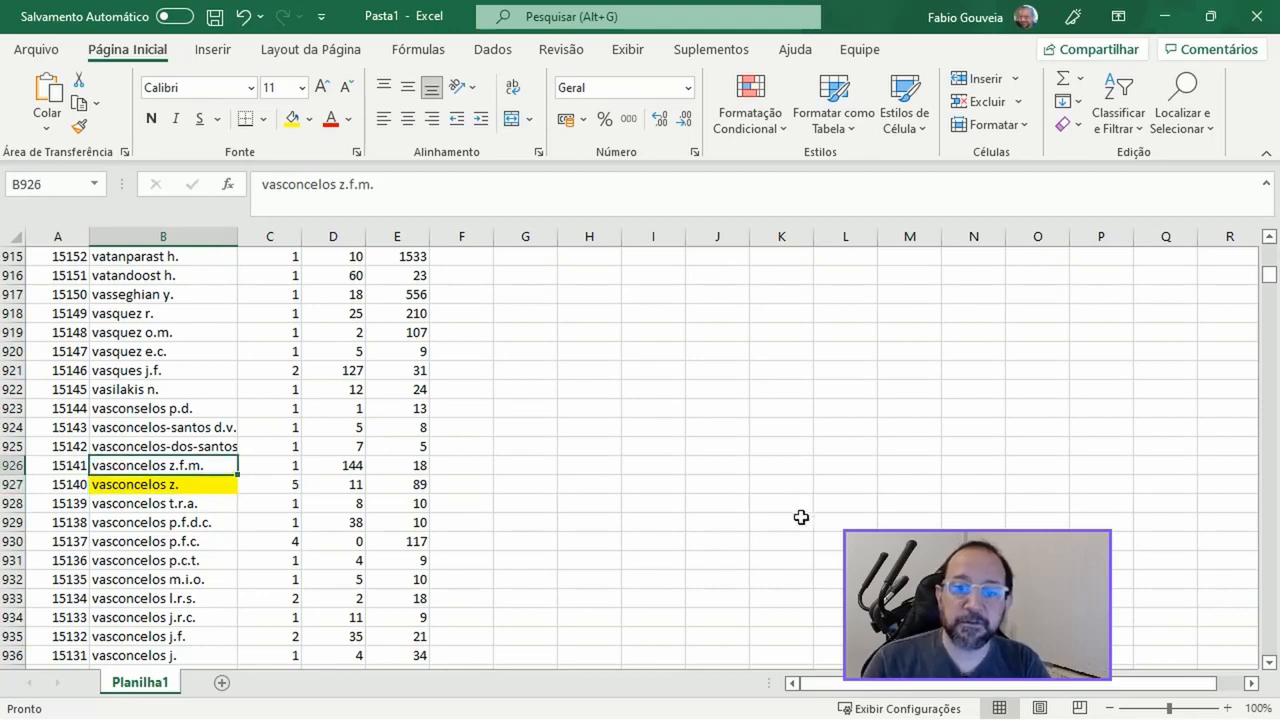
{"action": "key", "text": "Down"}
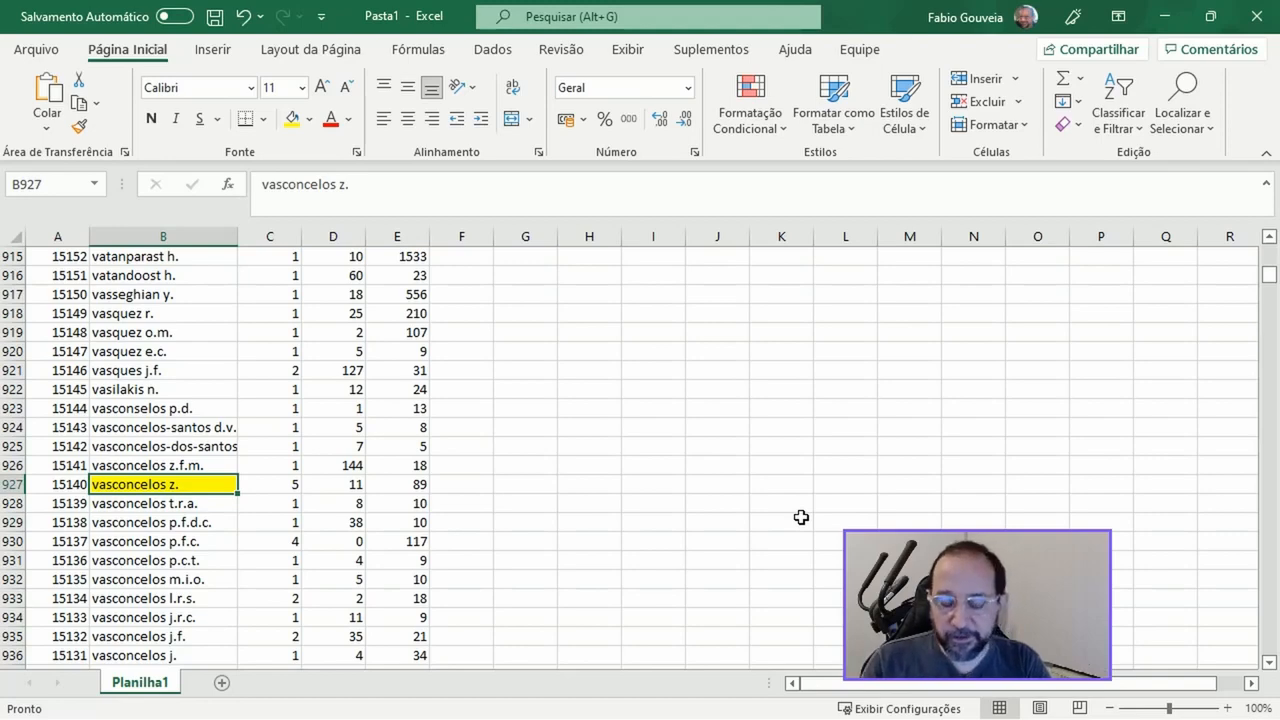
Compare the highlighted author in row 1469 with the similar name in row 1468, including their document counts
{"action": "key", "text": "Down"}
{"action": "key", "text": "Down"}
{"action": "key", "text": "Down"}
{"action": "key", "text": "Down"}
{"action": "key", "text": "Down"}
{"action": "key", "text": "Down"}
{"action": "key", "text": "Down"}
{"action": "key", "text": "Down"}
{"action": "key", "text": "Down"}
{"action": "key", "text": "Down"}
{"action": "key", "text": "Down"}
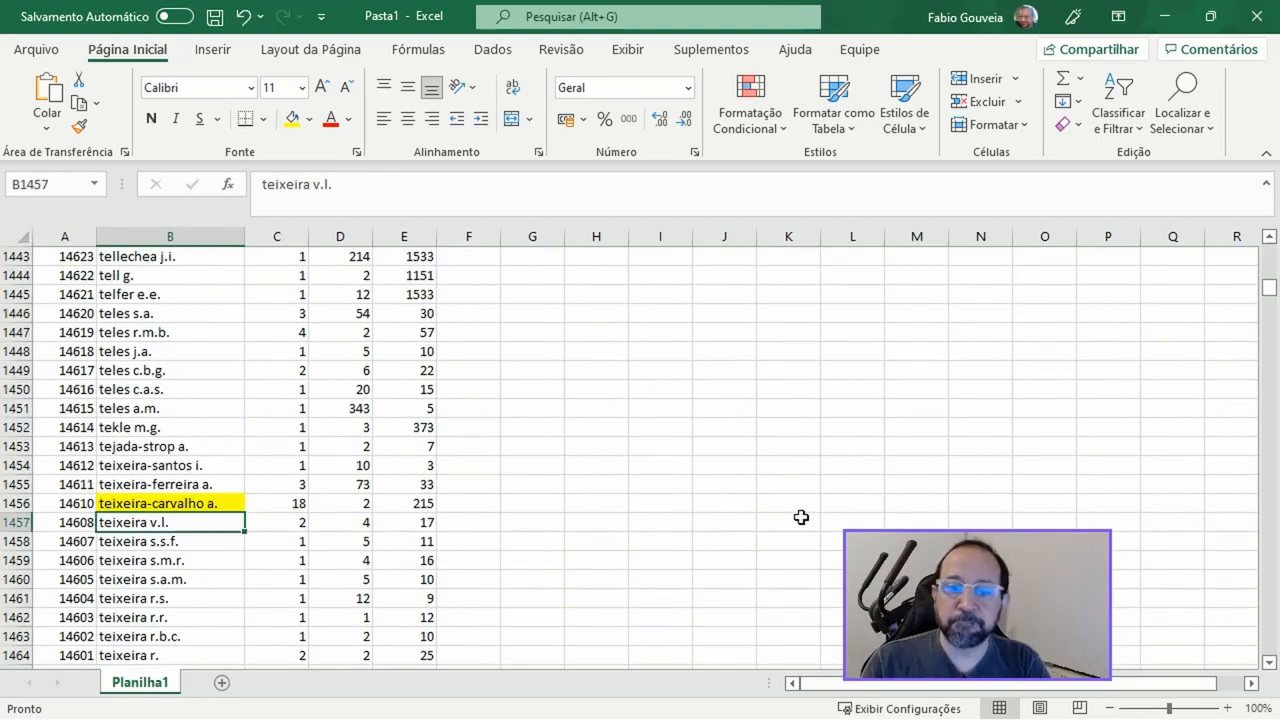
{"action": "key", "text": "Down"}
{"action": "key", "text": "Down"}
{"action": "key", "text": "Down"}
{"action": "key", "text": "Down"}
{"action": "key", "text": "Down"}
{"action": "key", "text": "Down"}
{"action": "key", "text": "Down"}
{"action": "key", "text": "Down"}
{"action": "key", "text": "Down"}
{"action": "key", "text": "Down"}
{"action": "key", "text": "Down"}
{"action": "key", "text": "Down"}
{"action": "key", "text": "Down"}
{"action": "key", "text": "Down"}
{"action": "key", "text": "Down"}
{"action": "key", "text": "Down"}
{"action": "key", "text": "Down"}
{"action": "key", "text": "Down"}
{"action": "key", "text": "Down"}
{"action": "key", "text": "Down"}
{"action": "key", "text": "Up"}
{"action": "key", "text": "Up"}
{"action": "key", "text": "Up"}
{"action": "key", "text": "Up"}
{"action": "key", "text": "Up"}
{"action": "key", "text": "Up"}
{"action": "key", "text": "Up"}
{"action": "key", "text": "Up"}
{"action": "key", "text": "Up"}
{"action": "key", "text": "Up"}
{"action": "key", "text": "Up"}
{"action": "key", "text": "Up"}
{"action": "key", "text": "Up"}
{"action": "key", "text": "Up"}
{"action": "key", "text": "Up"}
{"action": "key", "text": "Up"}
{"action": "key", "text": "Up"}
{"action": "key", "text": "Up"}
{"action": "key", "text": "Up"}
{"action": "key", "text": "Up"}
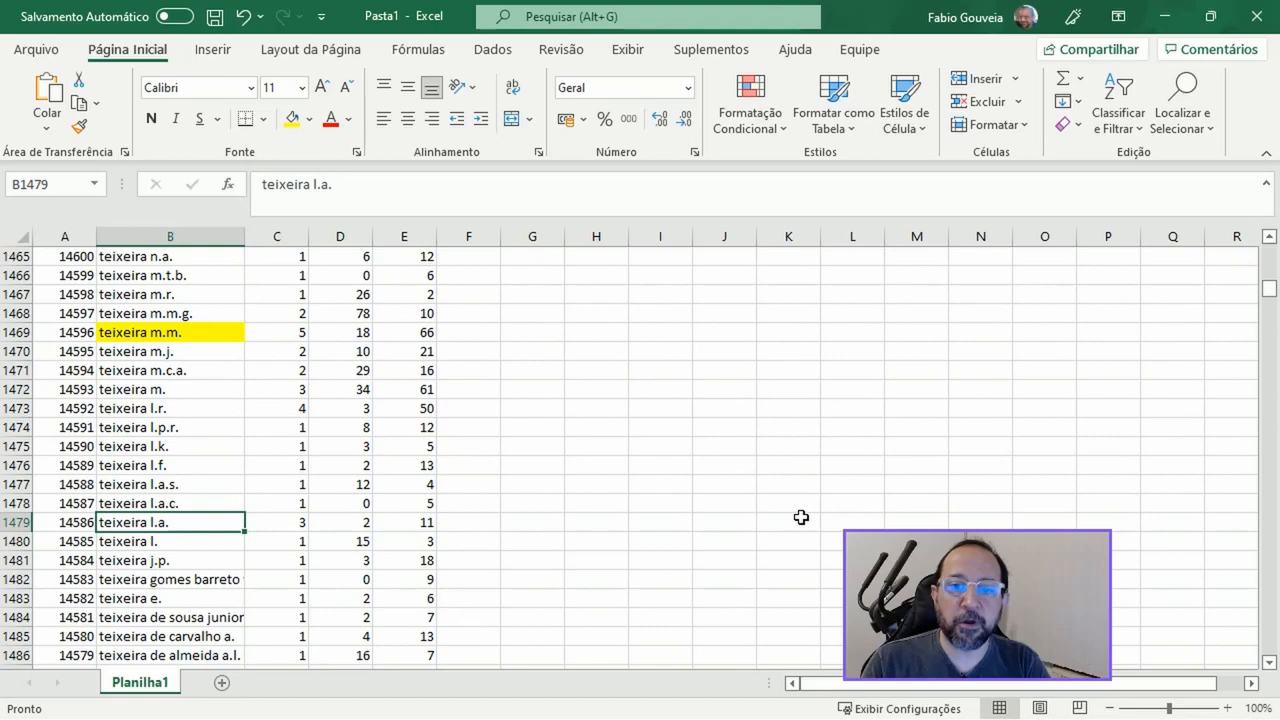
{"action": "key", "text": "Up"}
{"action": "key", "text": "Up"}
{"action": "key", "text": "Up"}
{"action": "key", "text": "Up"}
{"action": "key", "text": "Up"}
{"action": "key", "text": "Up"}
{"action": "key", "text": "Up"}
{"action": "key", "text": "Up"}
{"action": "key", "text": "Up"}
{"action": "key", "text": "Up"}
{"action": "key", "text": "Up"}
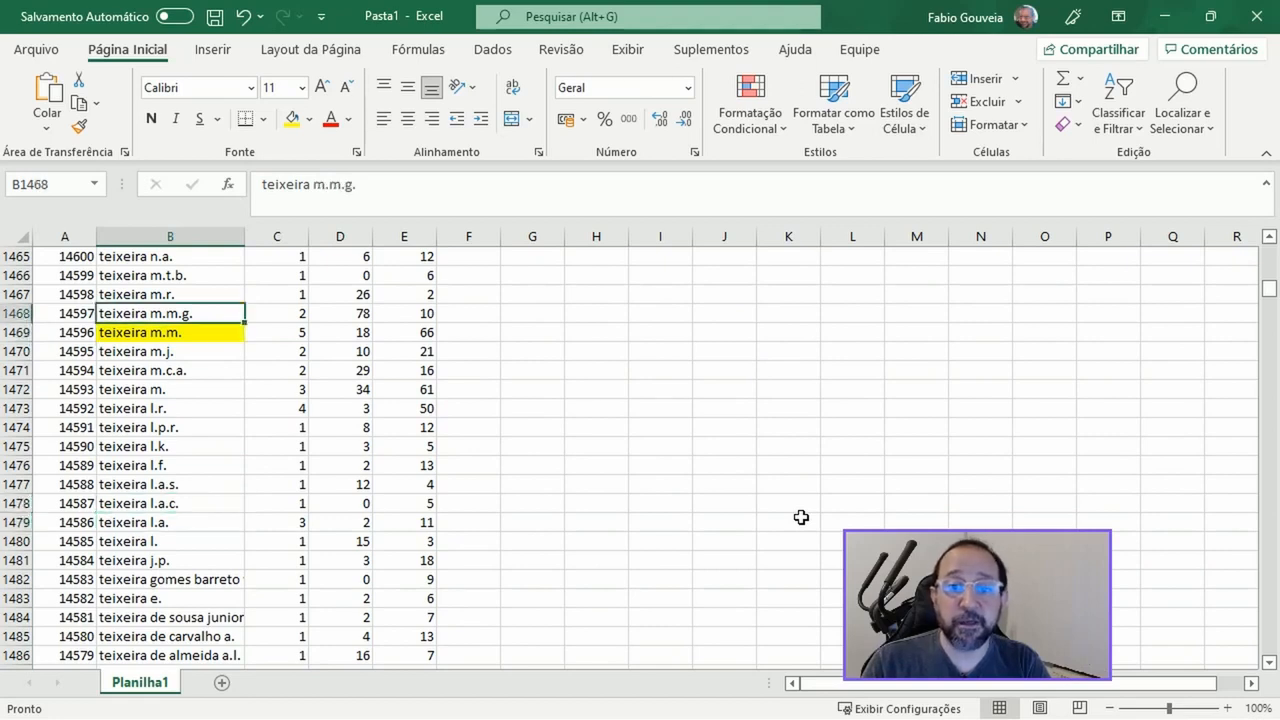
{"action": "key", "text": "Down"}
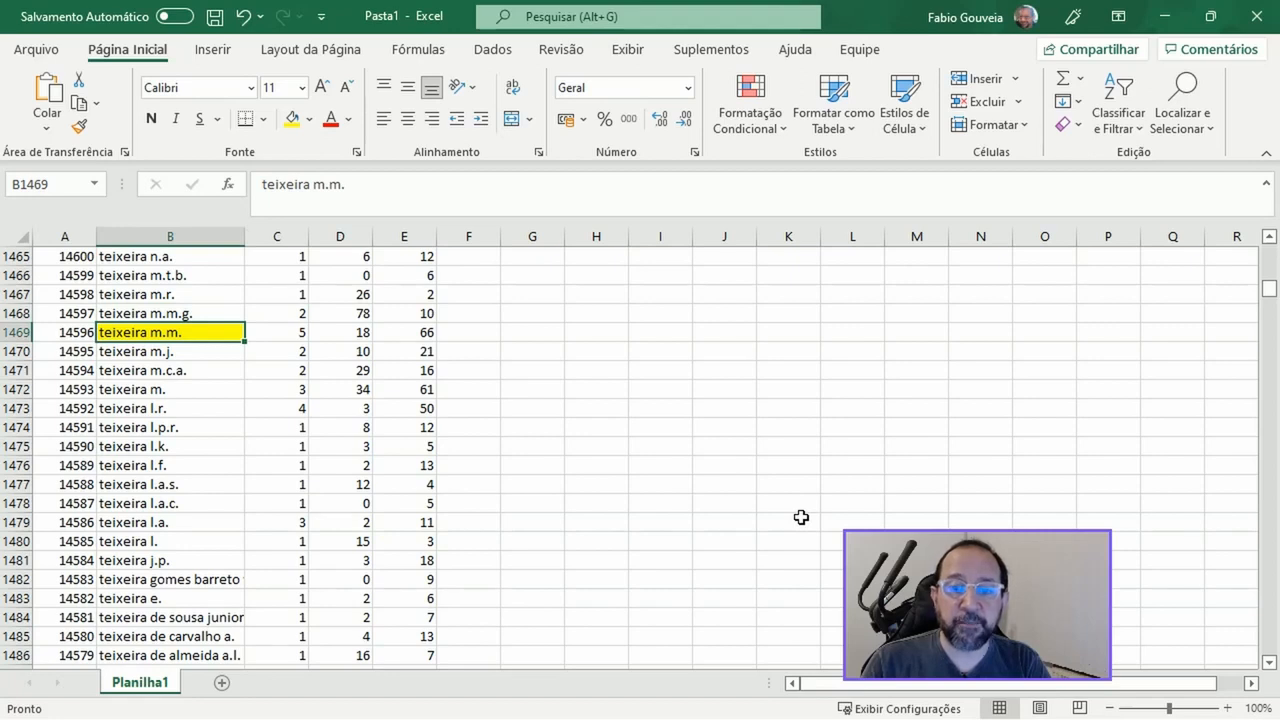
{"action": "key", "text": "Right"}
{"action": "key", "text": "Up"}
{"action": "key", "text": "Down"}
{"action": "key", "text": "Up"}
{"action": "key", "text": "Down"}
{"action": "key", "text": "Left"}
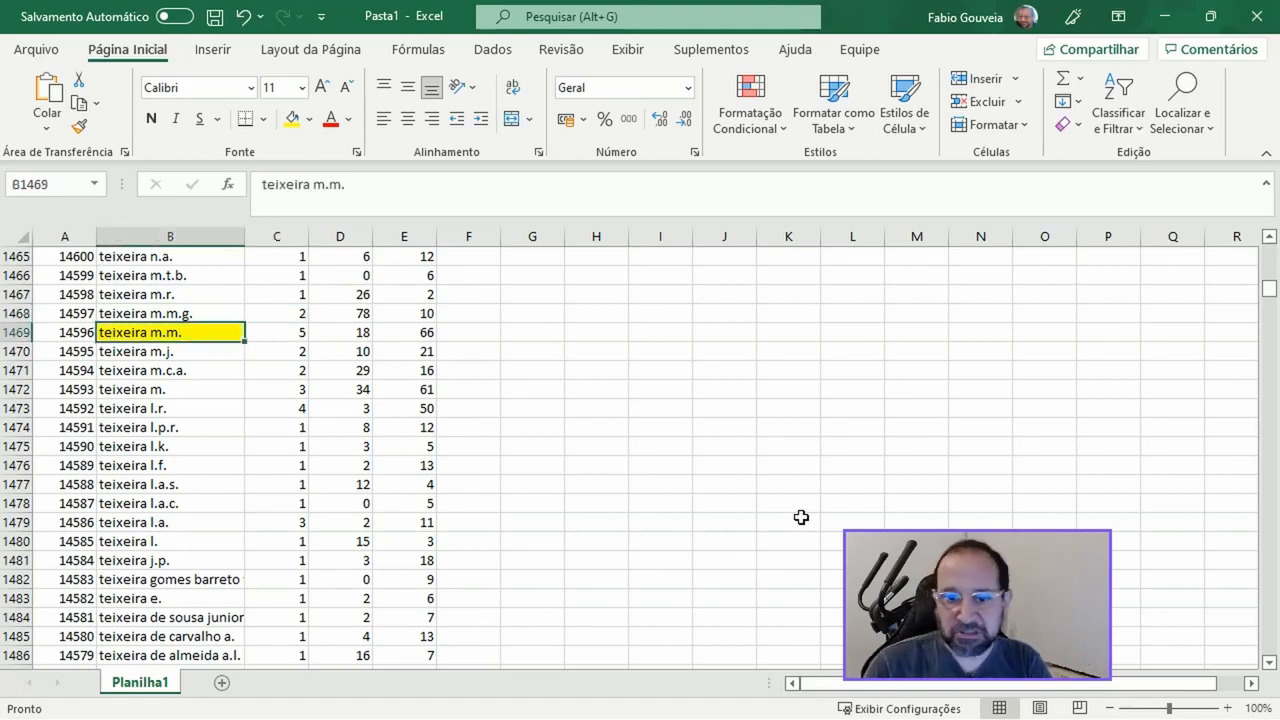
Check the author list from row 1470 to row 1894 for further name variants around the highlighted authors
{"action": "key", "text": "Down"}
{"action": "key", "text": "Down"}
{"action": "key", "text": "Down"}
{"action": "key", "text": "Down"}
{"action": "key", "text": "Down"}
{"action": "key", "text": "Down"}
{"action": "key", "text": "Down"}
{"action": "key", "text": "Down"}
{"action": "key", "text": "Down"}
{"action": "key", "text": "Down"}
{"action": "key", "text": "Down"}
{"action": "key", "text": "Down"}
{"action": "key", "text": "Down"}
{"action": "key", "text": "Down"}
{"action": "key", "text": "Down"}
{"action": "key", "text": "Down"}
{"action": "key", "text": "Down"}
{"action": "key", "text": "Down"}
{"action": "key", "text": "Down"}
{"action": "key", "text": "Down"}
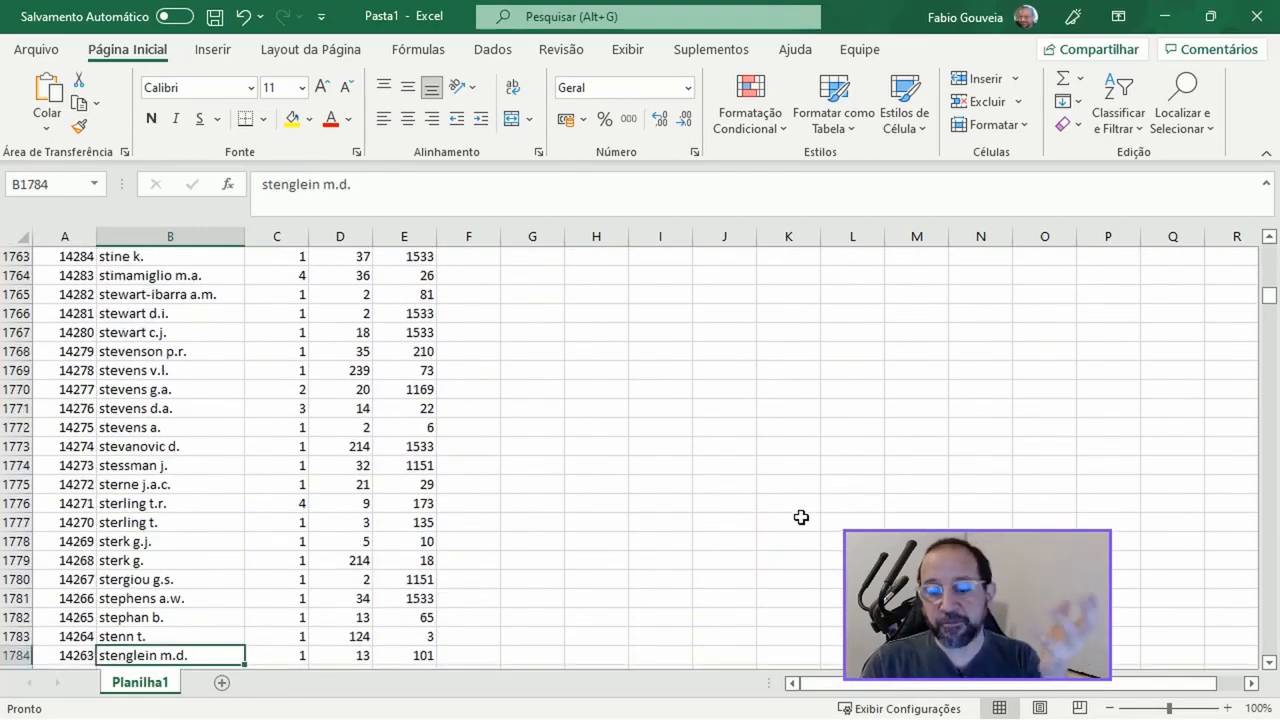
{"action": "key", "text": "Down"}
{"action": "key", "text": "Down"}
{"action": "key", "text": "Down"}
{"action": "key", "text": "Down"}
{"action": "key", "text": "Down"}
{"action": "key", "text": "Down"}
{"action": "key", "text": "Down"}
{"action": "key", "text": "Down"}
{"action": "key", "text": "Down"}
{"action": "key", "text": "Down"}
{"action": "key", "text": "Down"}
{"action": "key", "text": "Down"}
{"action": "key", "text": "Down"}
{"action": "key", "text": "Down"}
{"action": "key", "text": "Down"}
{"action": "key", "text": "Down"}
{"action": "key", "text": "Down"}
{"action": "key", "text": "Down"}
{"action": "key", "text": "Down"}
{"action": "key", "text": "Down"}
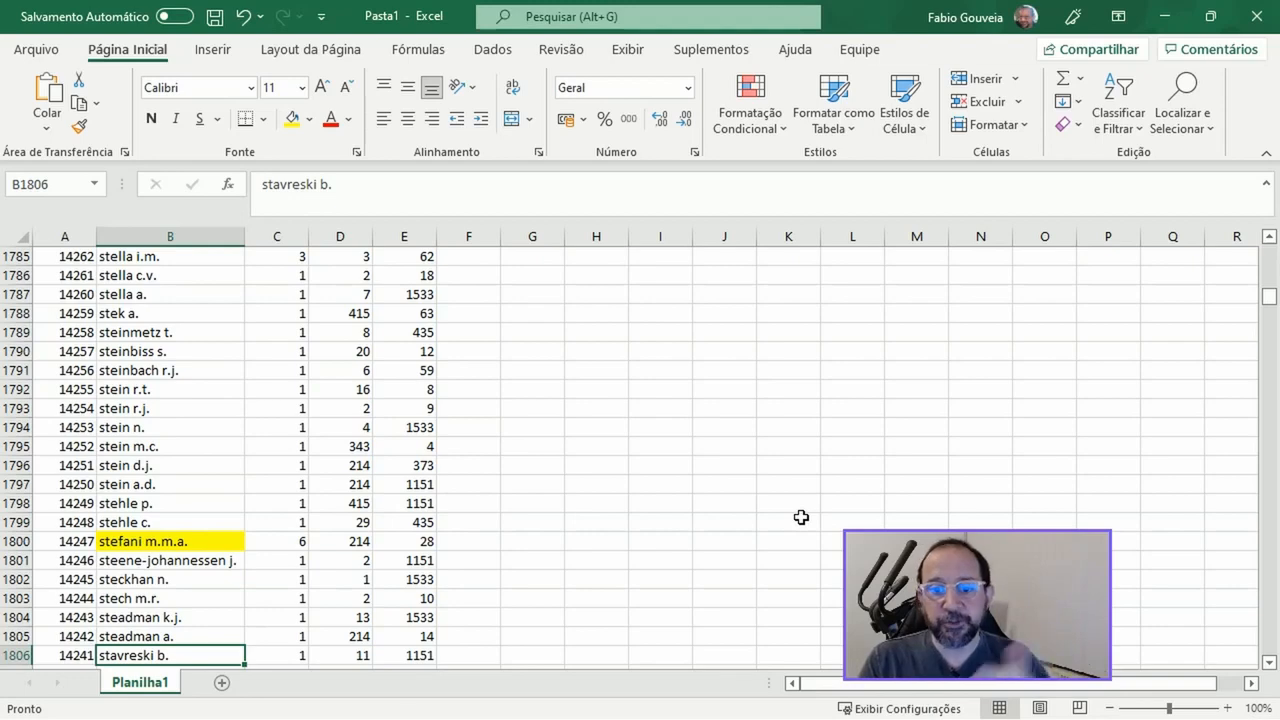
{"action": "key", "text": "Down"}
{"action": "key", "text": "Down"}
{"action": "key", "text": "Down"}
{"action": "key", "text": "Down"}
{"action": "key", "text": "Down"}
{"action": "key", "text": "Down"}
{"action": "key", "text": "Down"}
{"action": "key", "text": "Down"}
{"action": "key", "text": "Down"}
{"action": "key", "text": "Down"}
{"action": "key", "text": "Down"}
{"action": "key", "text": "Down"}
{"action": "key", "text": "Down"}
{"action": "key", "text": "Down"}
{"action": "key", "text": "Down"}
{"action": "key", "text": "Down"}
{"action": "key", "text": "Down"}
{"action": "key", "text": "Down"}
{"action": "key", "text": "Down"}
{"action": "key", "text": "Down"}
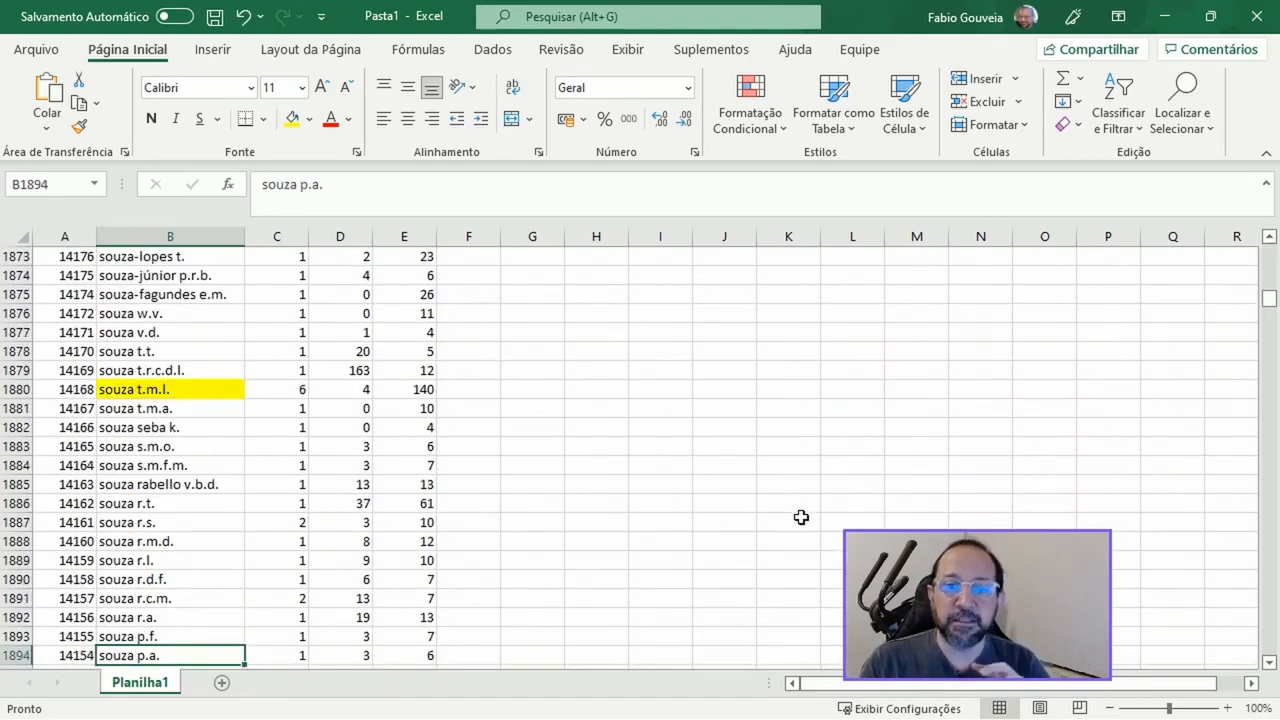
Check the author list from row 1895 to row 2070 for highlighted authors with similar neighbouring names
{"action": "key", "text": "Down"}
{"action": "key", "text": "Down"}
{"action": "key", "text": "Down"}
{"action": "key", "text": "Down"}
{"action": "key", "text": "Down"}
{"action": "key", "text": "Down"}
{"action": "key", "text": "Down"}
{"action": "key", "text": "Down"}
{"action": "key", "text": "Down"}
{"action": "key", "text": "Down"}
{"action": "key", "text": "Down"}
{"action": "key", "text": "Down"}
{"action": "key", "text": "Down"}
{"action": "key", "text": "Down"}
{"action": "key", "text": "Down"}
{"action": "key", "text": "Down"}
{"action": "key", "text": "Down"}
{"action": "key", "text": "Down"}
{"action": "key", "text": "Down"}
{"action": "key", "text": "Down"}
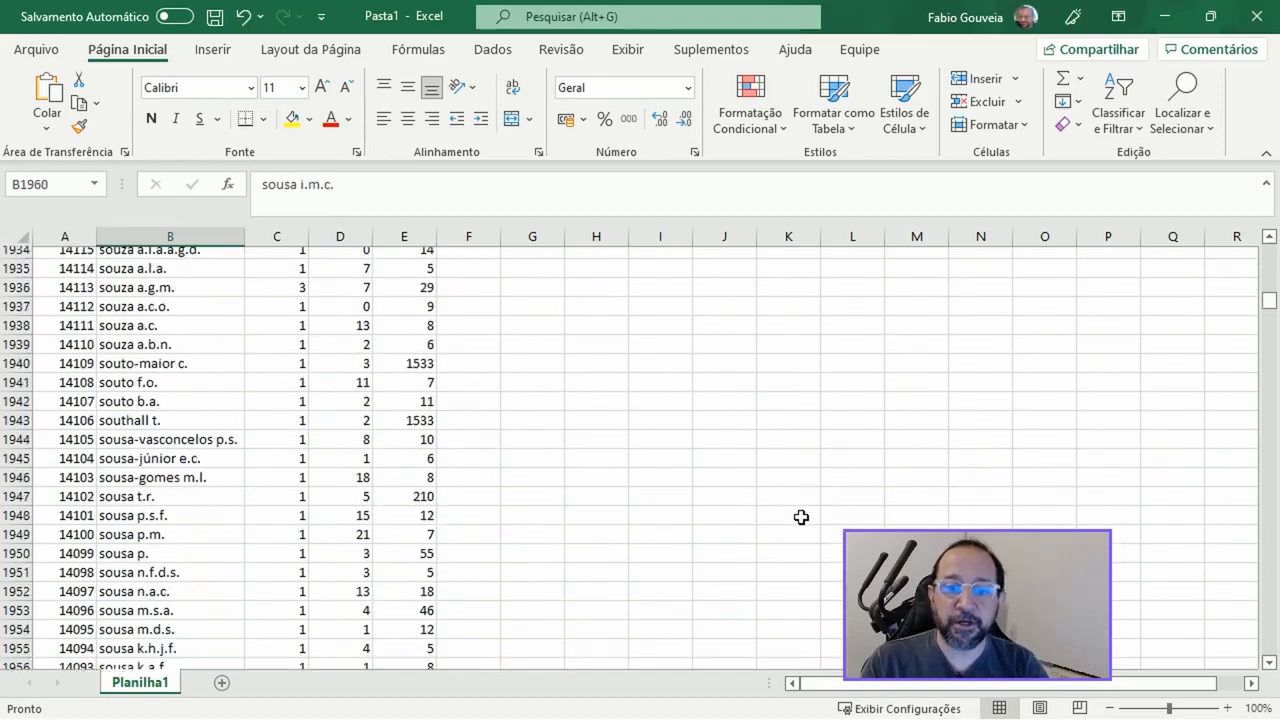
{"action": "key", "text": "Down"}
{"action": "key", "text": "Down"}
{"action": "key", "text": "Down"}
{"action": "key", "text": "Down"}
{"action": "key", "text": "Down"}
{"action": "key", "text": "Down"}
{"action": "key", "text": "Down"}
{"action": "key", "text": "Down"}
{"action": "key", "text": "Down"}
{"action": "key", "text": "Down"}
{"action": "key", "text": "Down"}
{"action": "key", "text": "Down"}
{"action": "key", "text": "Down"}
{"action": "key", "text": "Down"}
{"action": "key", "text": "Down"}
{"action": "key", "text": "Down"}
{"action": "key", "text": "Down"}
{"action": "key", "text": "Down"}
{"action": "key", "text": "Down"}
{"action": "key", "text": "Down"}
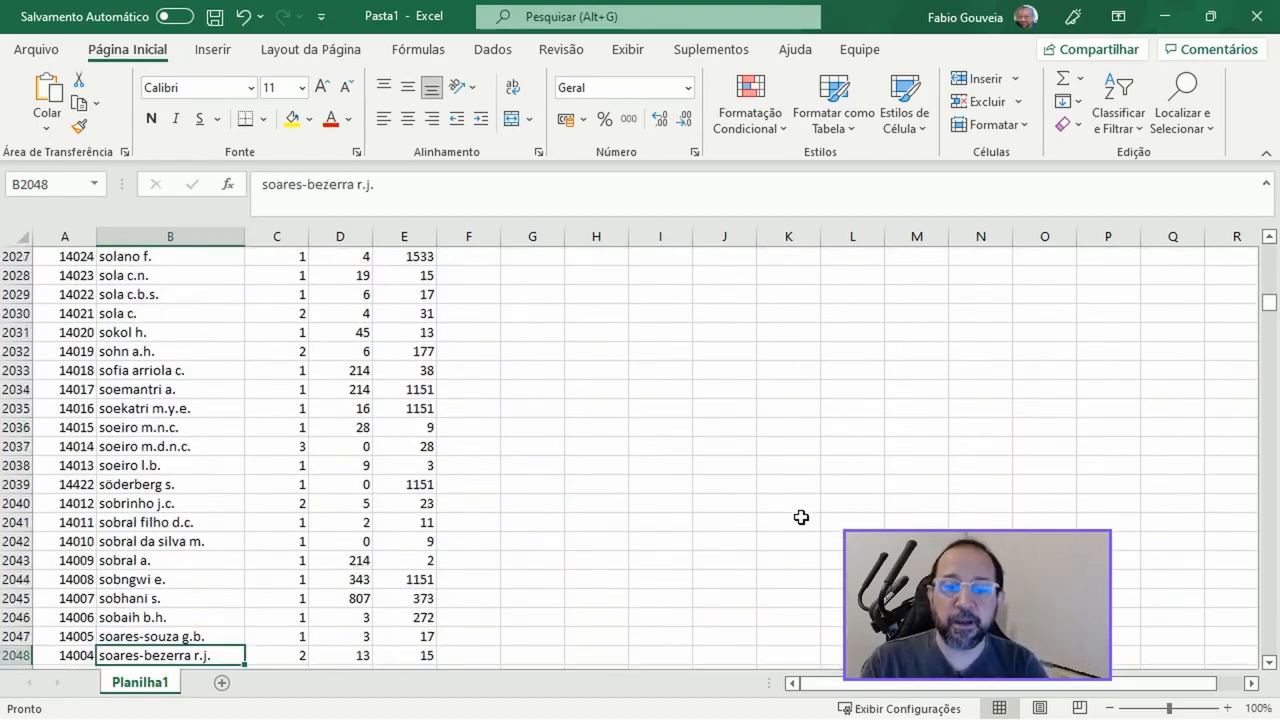
{"action": "key", "text": "Page_Up"}
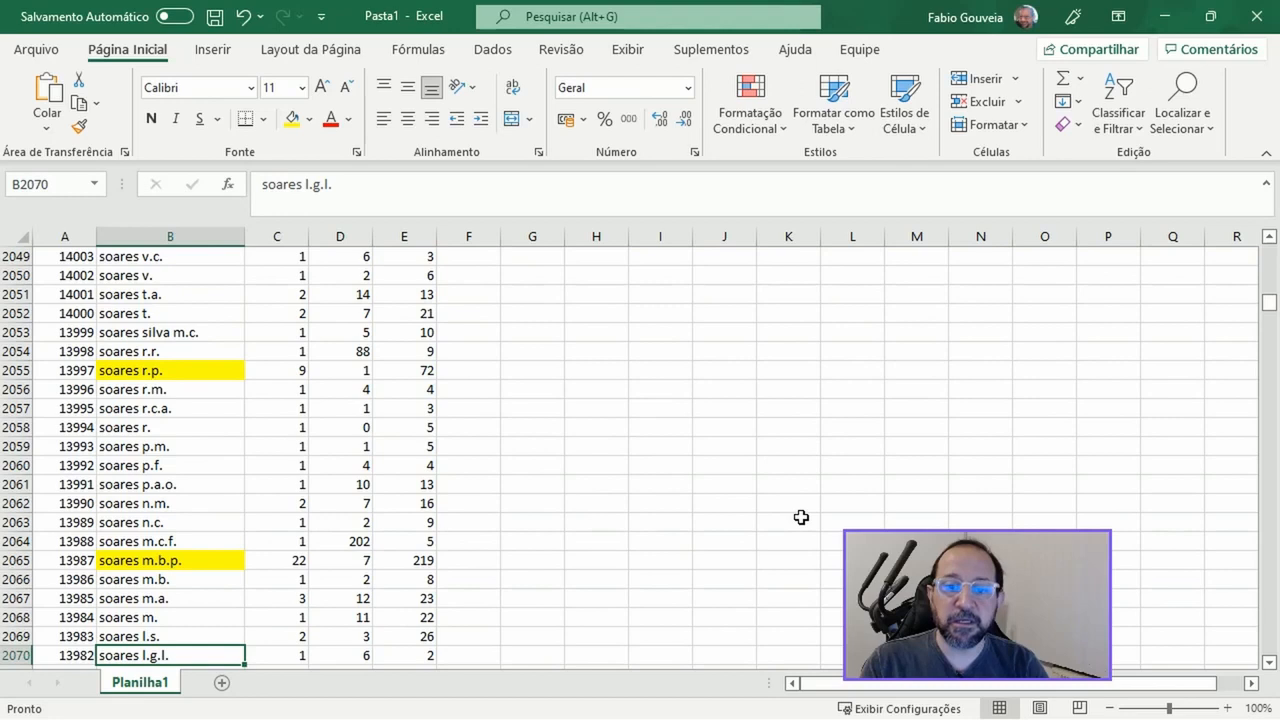
Compare the highlighted author in row 2065 with the similarly named entry in row 2066
{"action": "key", "text": "Up"}
{"action": "key", "text": "Up"}
{"action": "key", "text": "Up"}
{"action": "key", "text": "Up"}
{"action": "key", "text": "Up"}
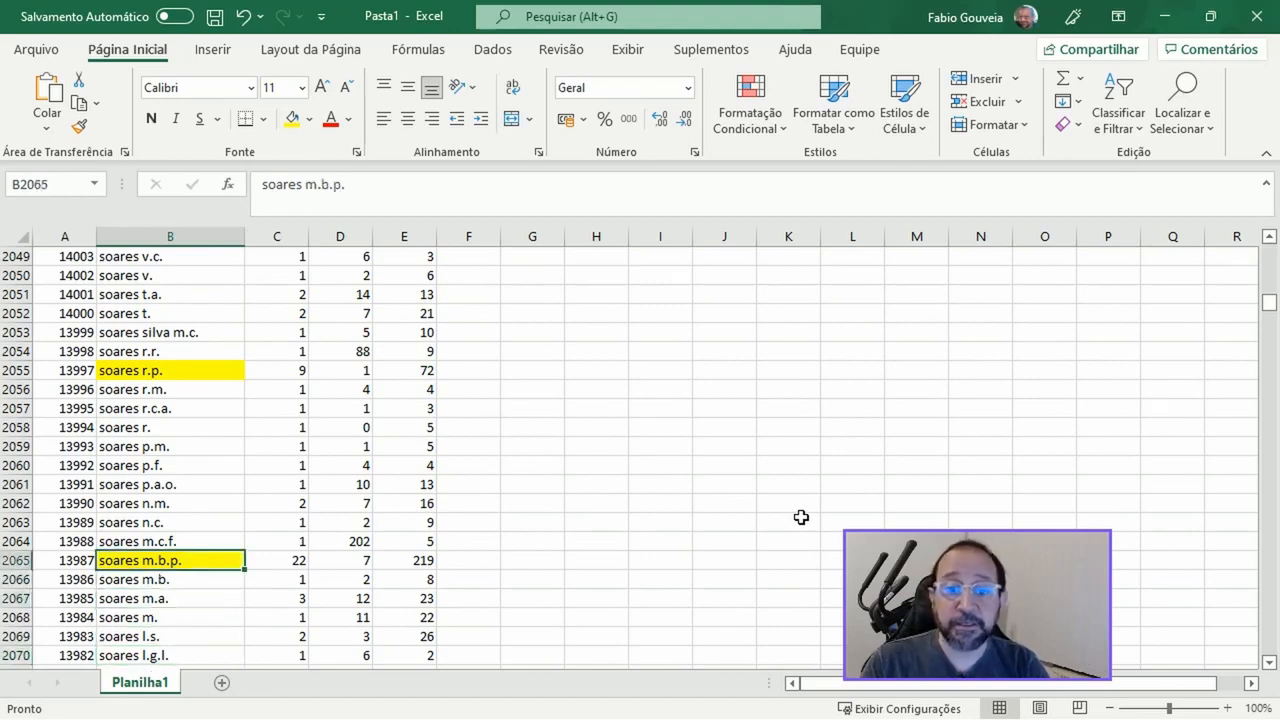
{"action": "key", "text": "Down"}
{"action": "key", "text": "Up"}
{"action": "key", "text": "Down"}
{"action": "key", "text": "Up"}
{"action": "key", "text": "Down"}
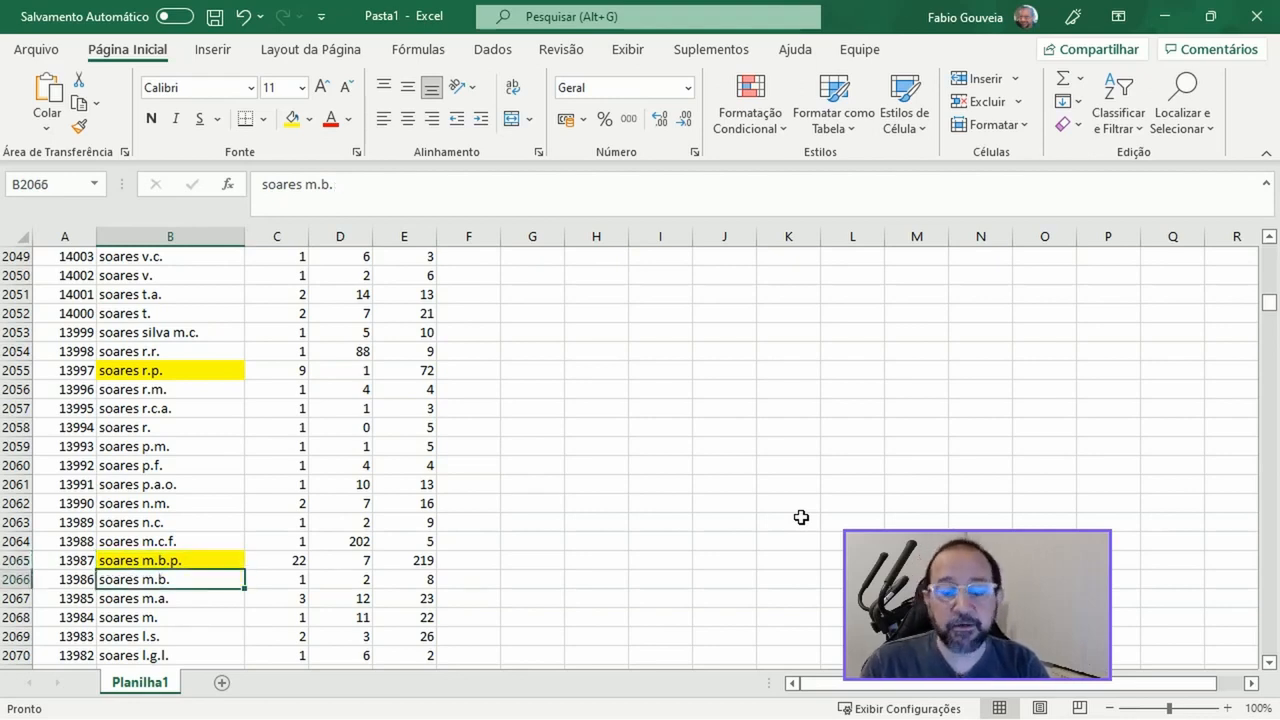
Look through the author list from row 2067 down to about row 2451 for more name variants
{"action": "key", "text": "Page_Down"}
{"action": "scroll", "coordinate": [801, 517], "scroll_direction": "down", "scroll_amount": 5}
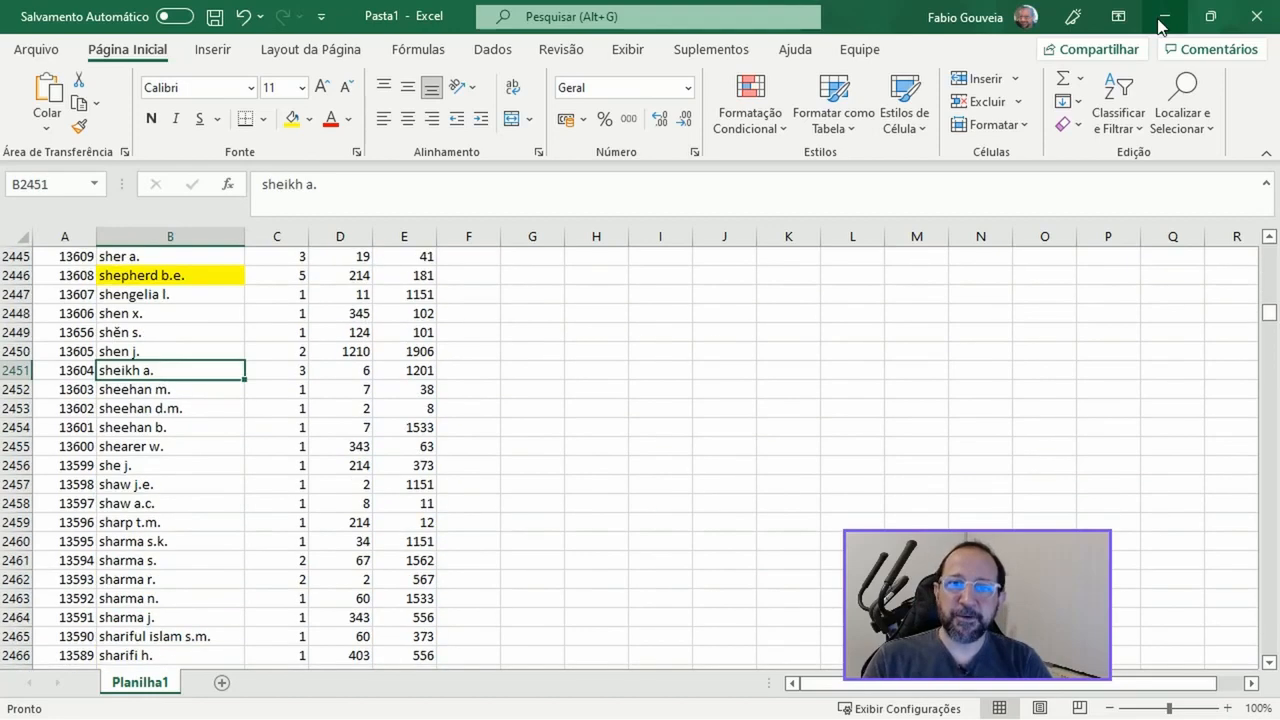